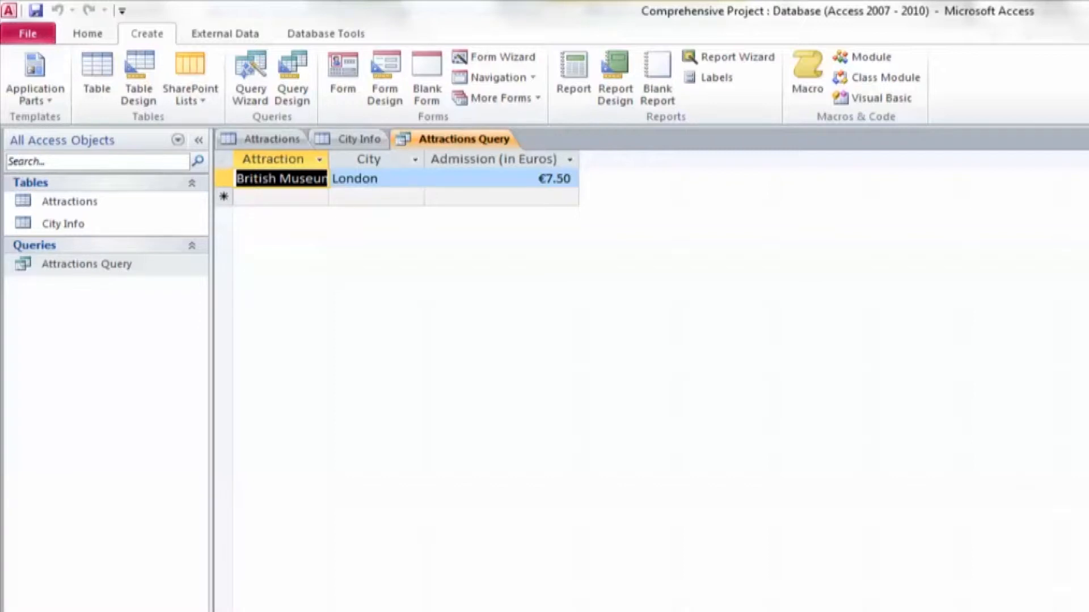
Open the database relationships layout and add the Attractions and City Info tables to it
click(326, 33)
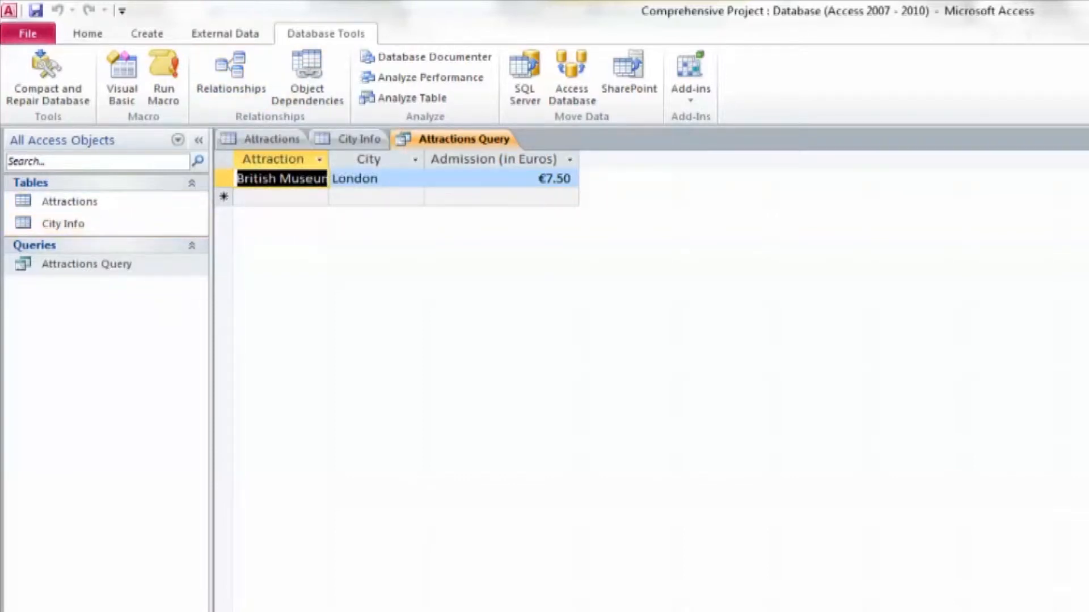
click(231, 74)
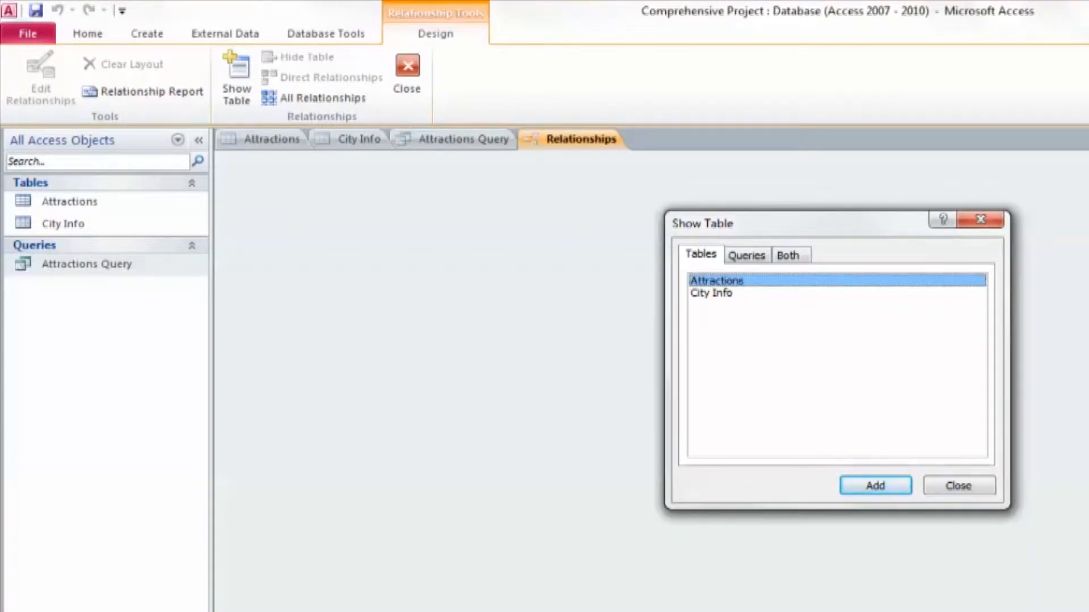
click(875, 486)
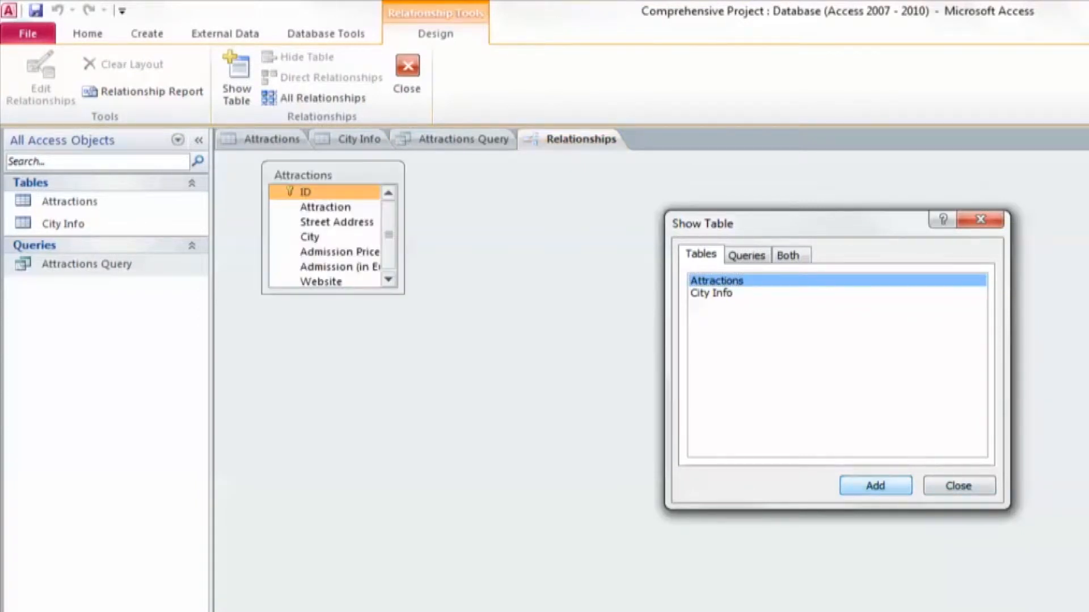
click(711, 293)
click(875, 486)
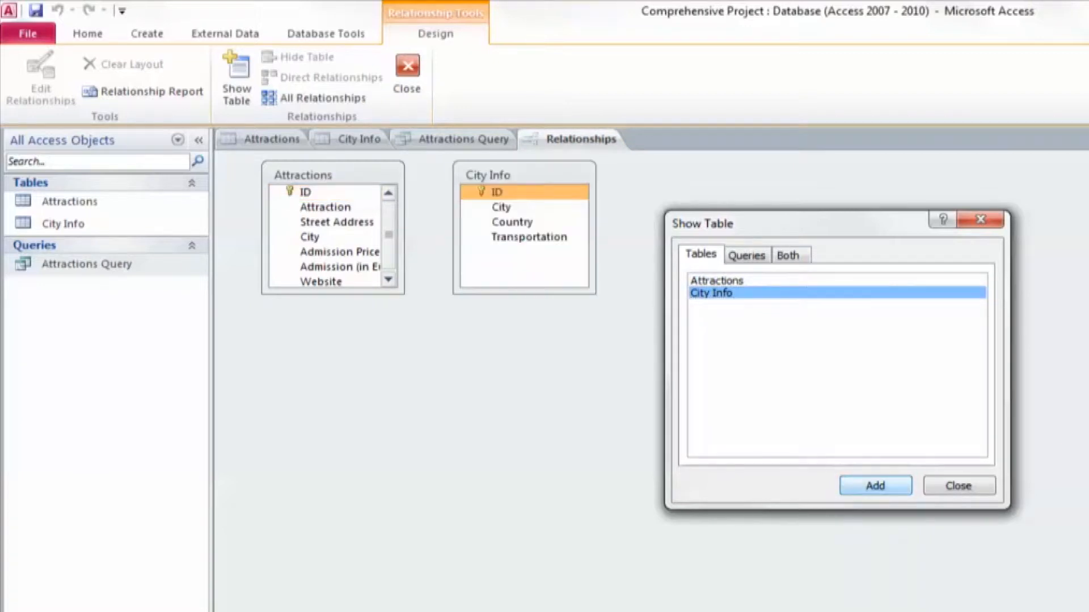
click(959, 486)
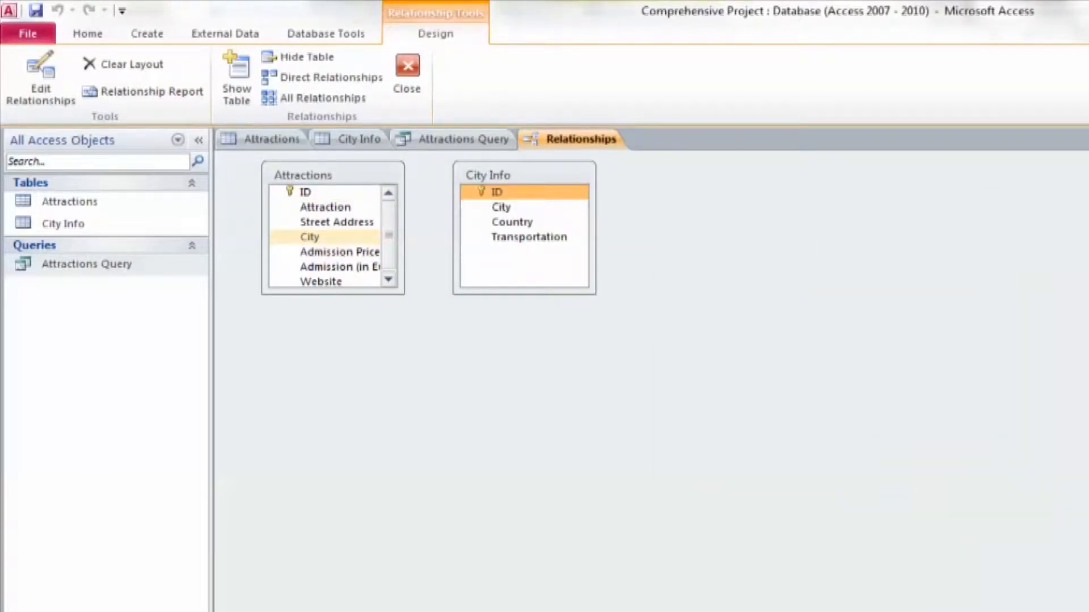
Create a relationship from the Attractions City field to the City Info City field and save the relationships layout
click(310, 237)
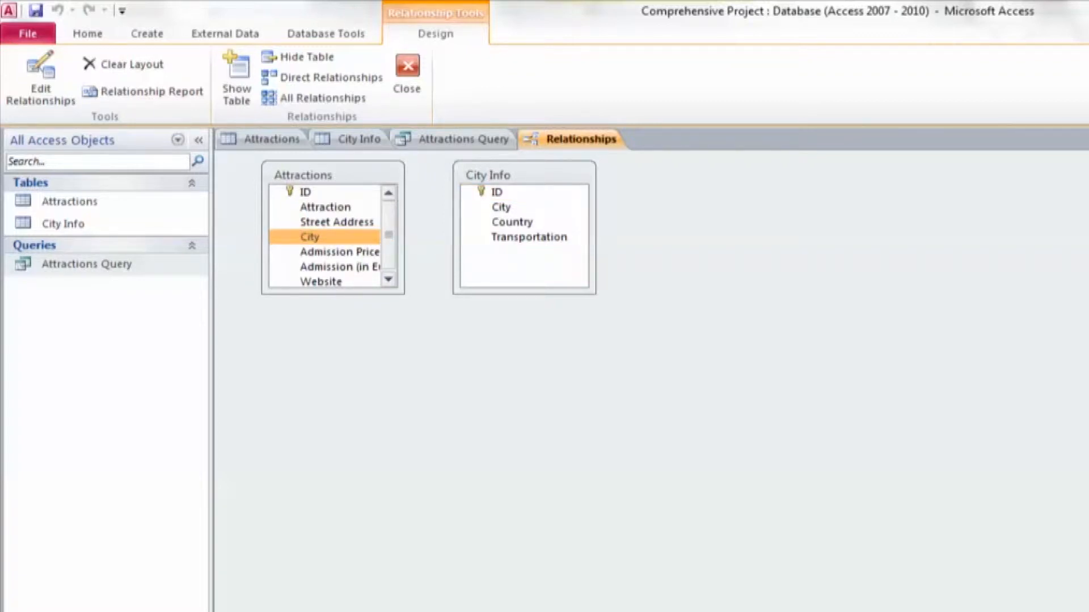
drag(310, 237, 501, 208)
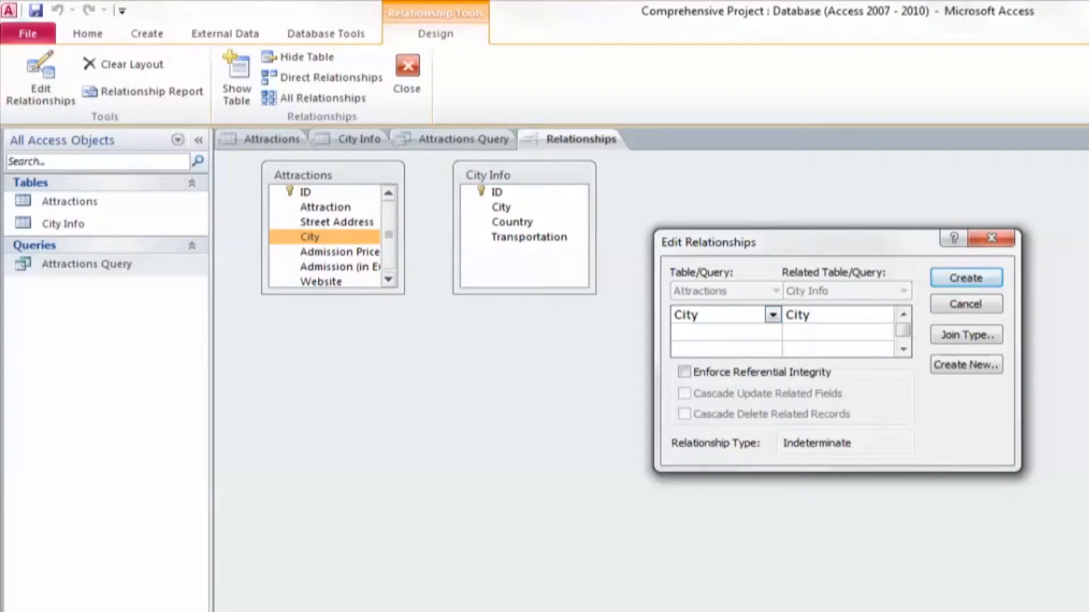
click(966, 278)
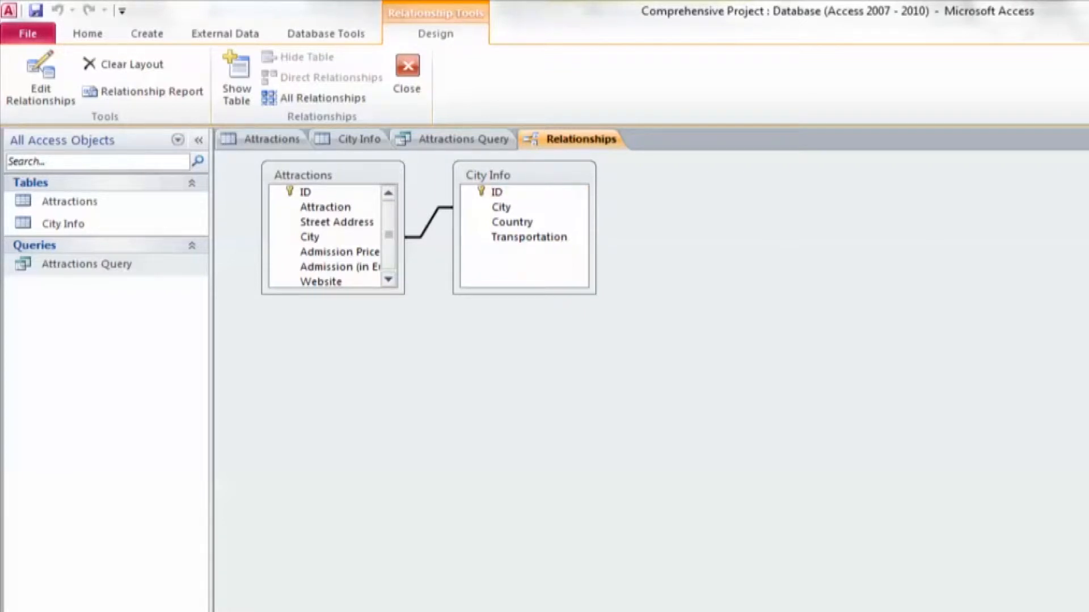
click(407, 74)
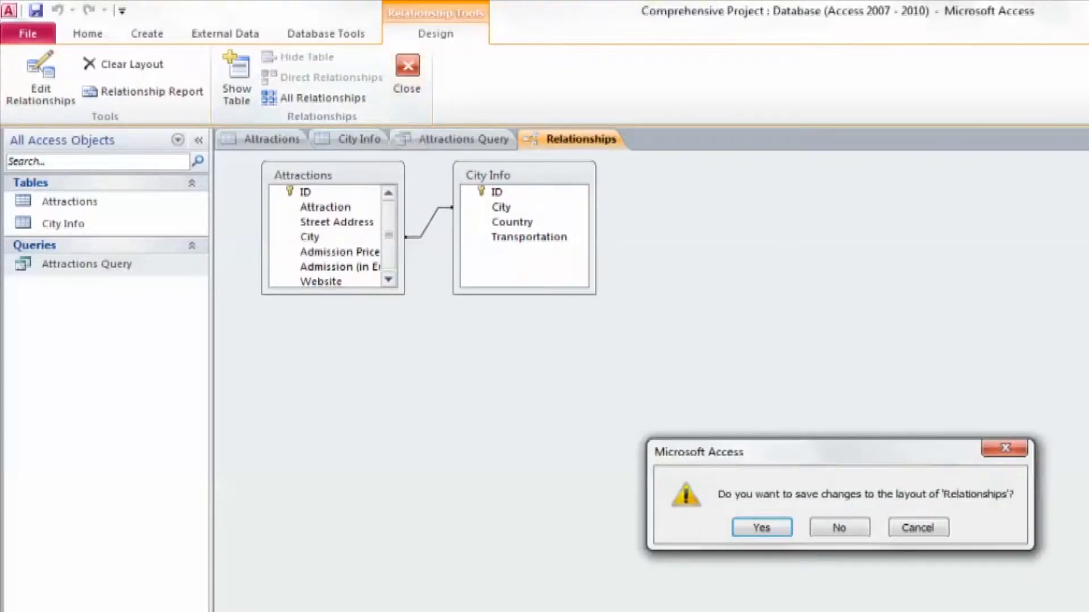
click(762, 528)
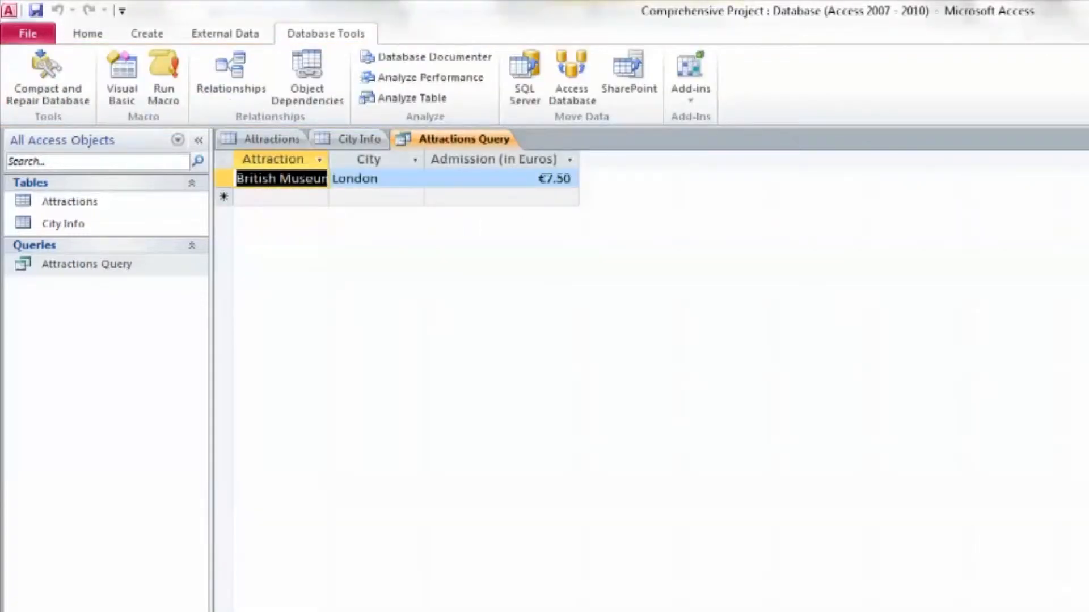
Start a simple wizard query with Attraction, City, Admission Price, Admission (in Euros) and Website from the Attractions table
click(87, 265)
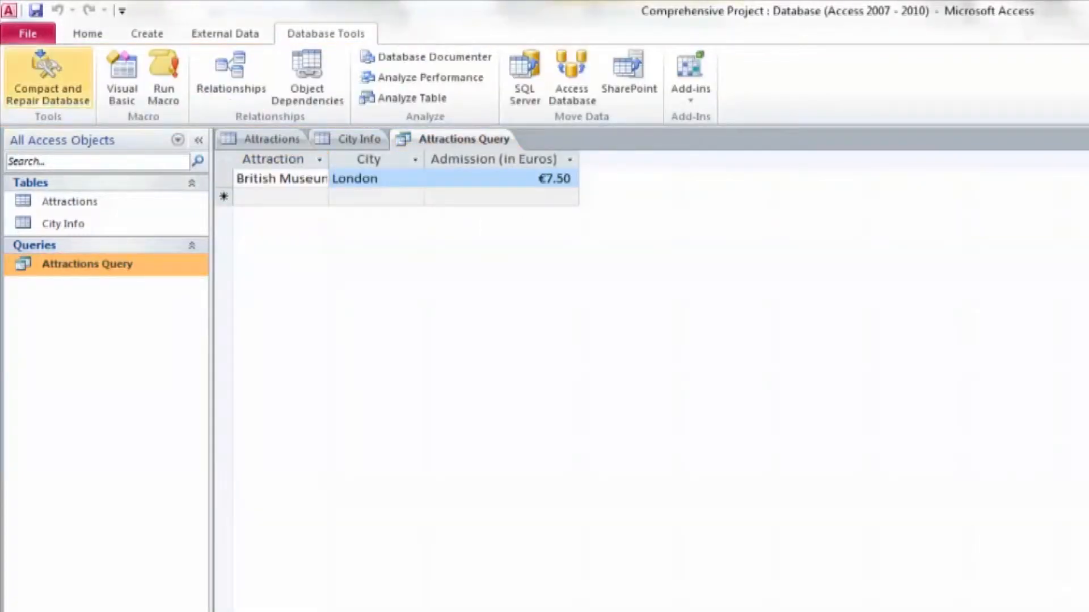
click(147, 33)
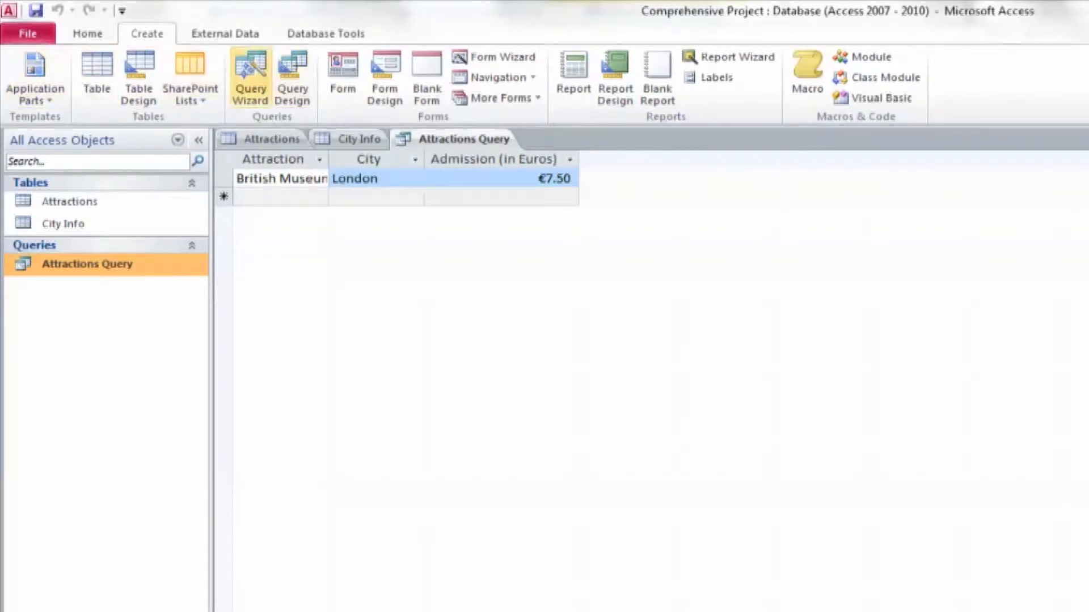
click(251, 80)
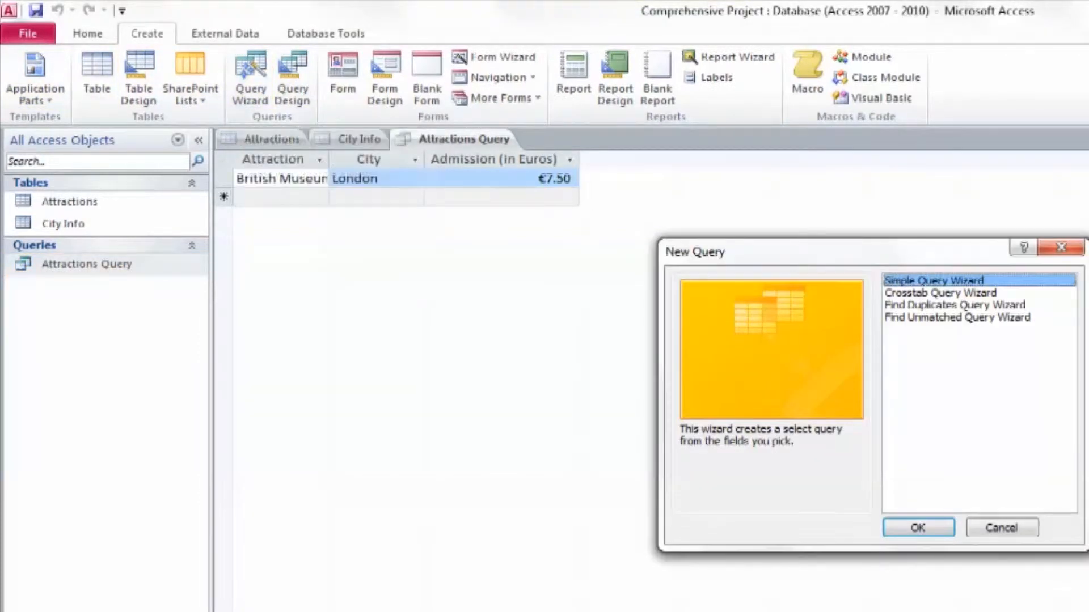
click(917, 528)
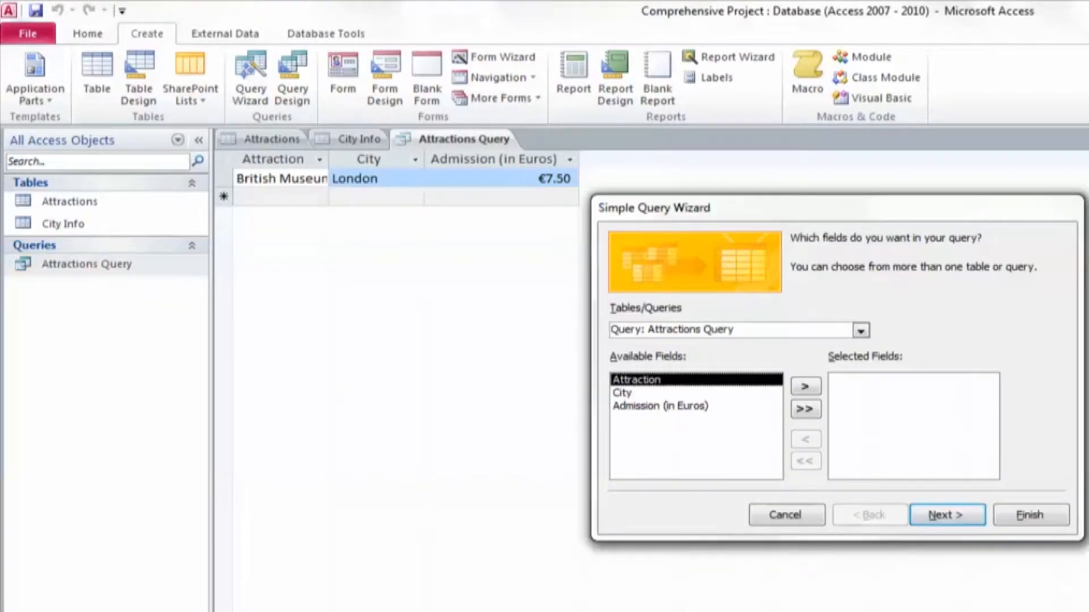
click(861, 331)
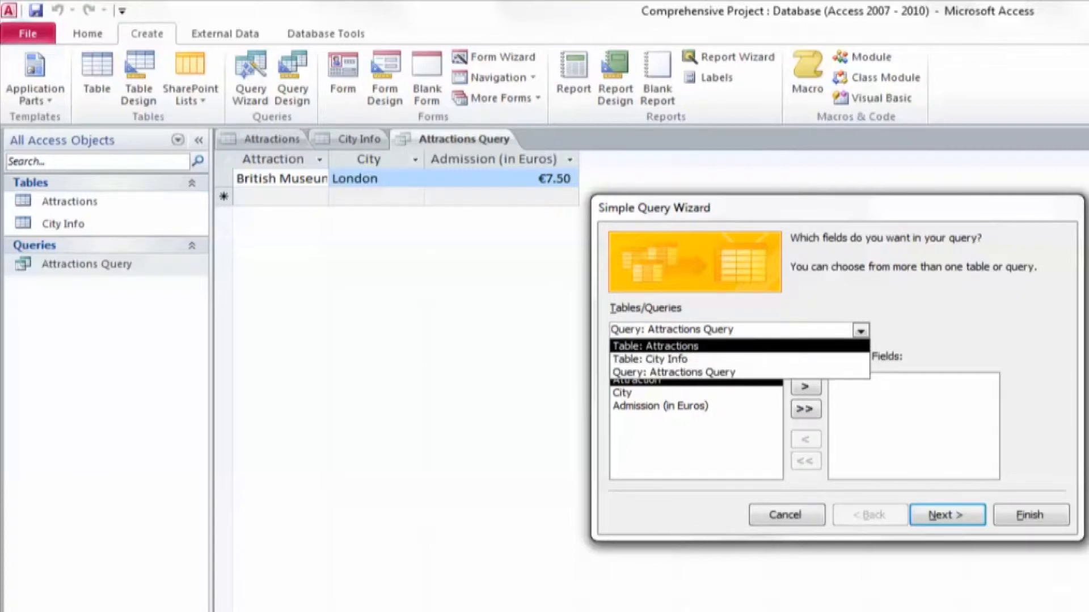
click(656, 346)
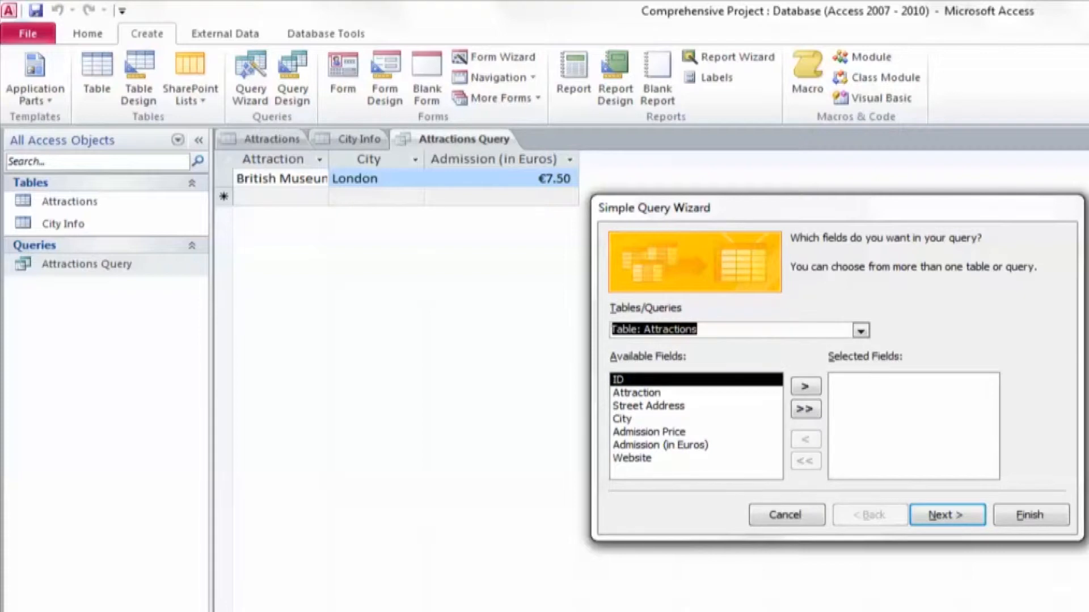
click(637, 393)
click(805, 387)
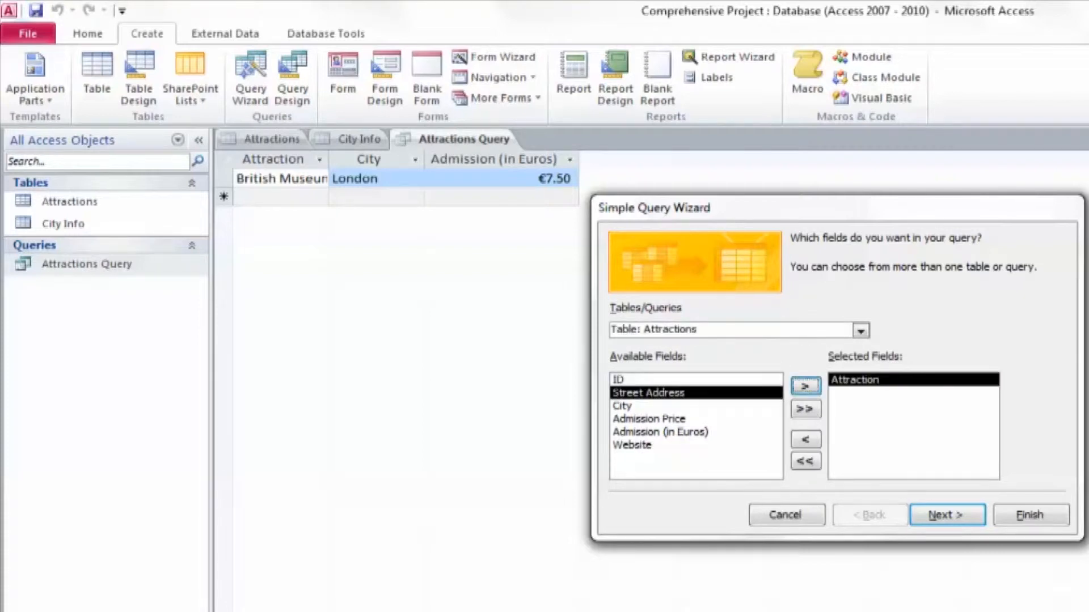
click(622, 405)
click(805, 387)
click(805, 387)
click(805, 387)
click(805, 387)
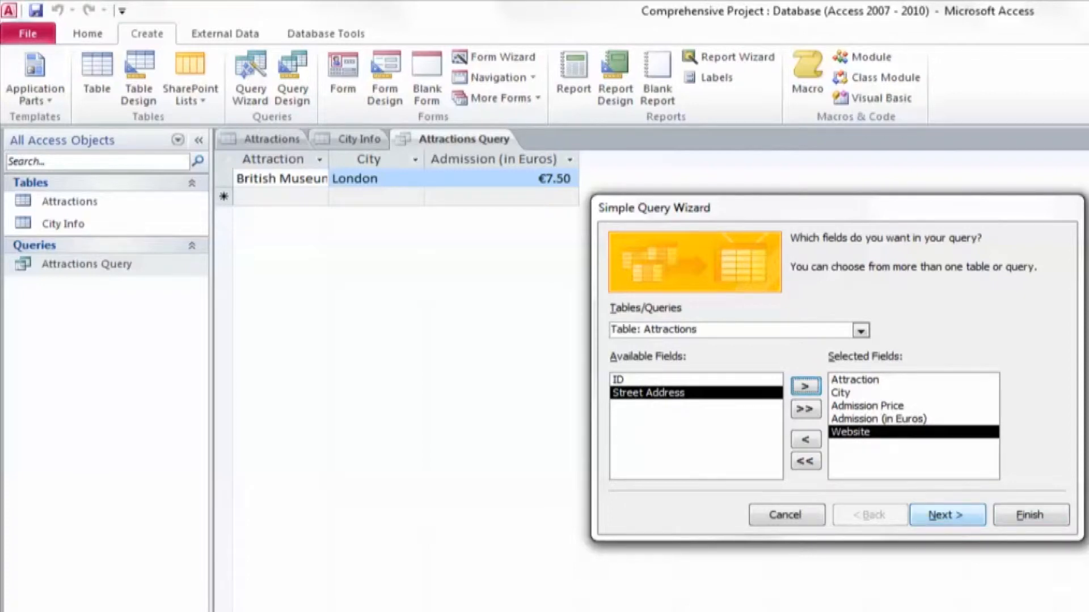
Add Country and Transportation from the City Info table and finish the wizard as a detail query
click(861, 331)
click(861, 331)
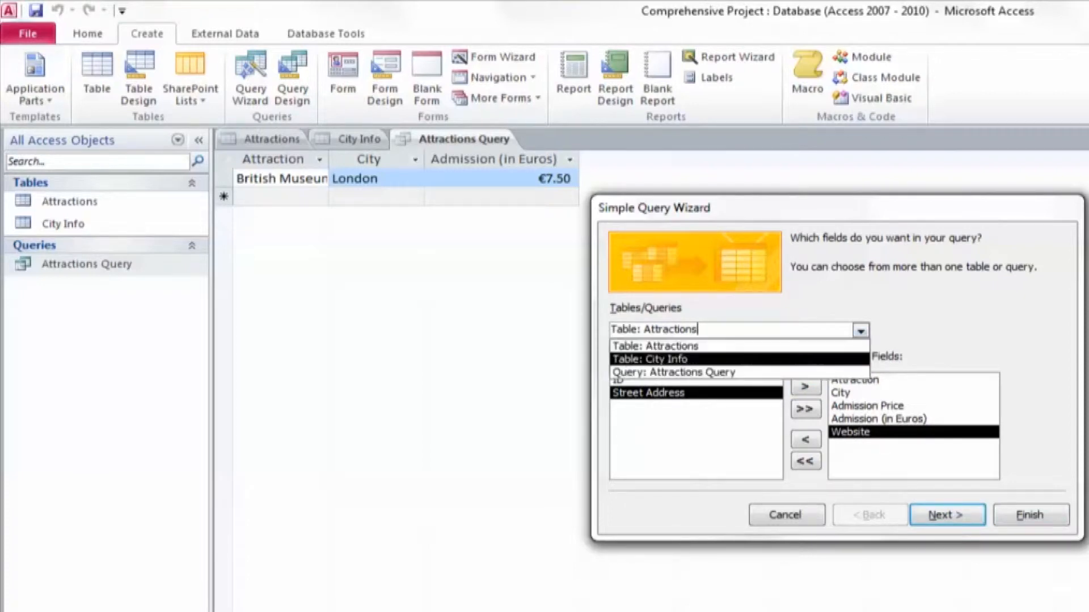
click(675, 359)
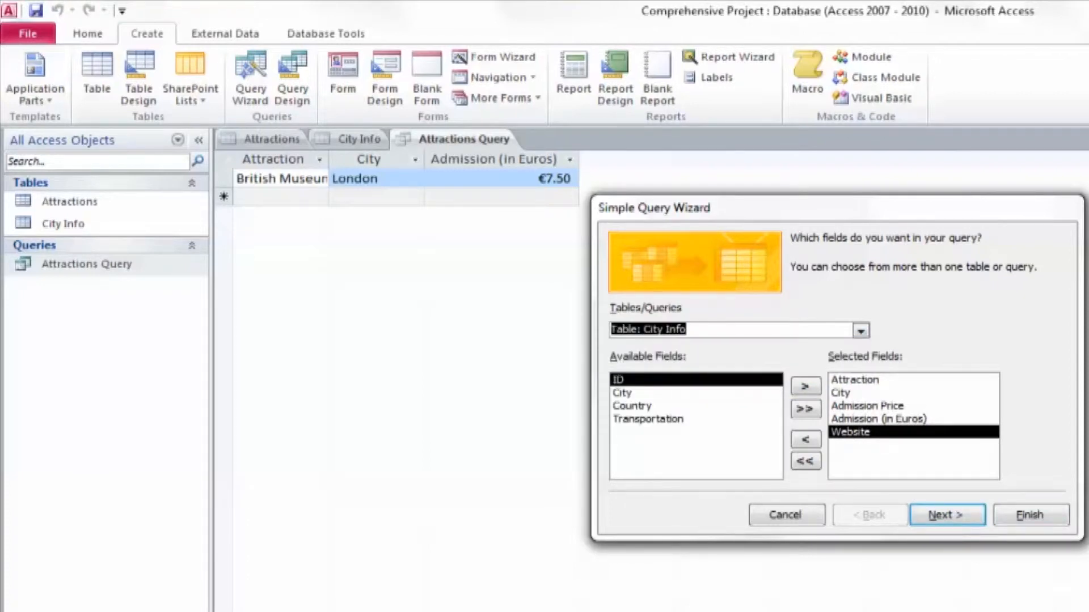
click(632, 406)
click(805, 386)
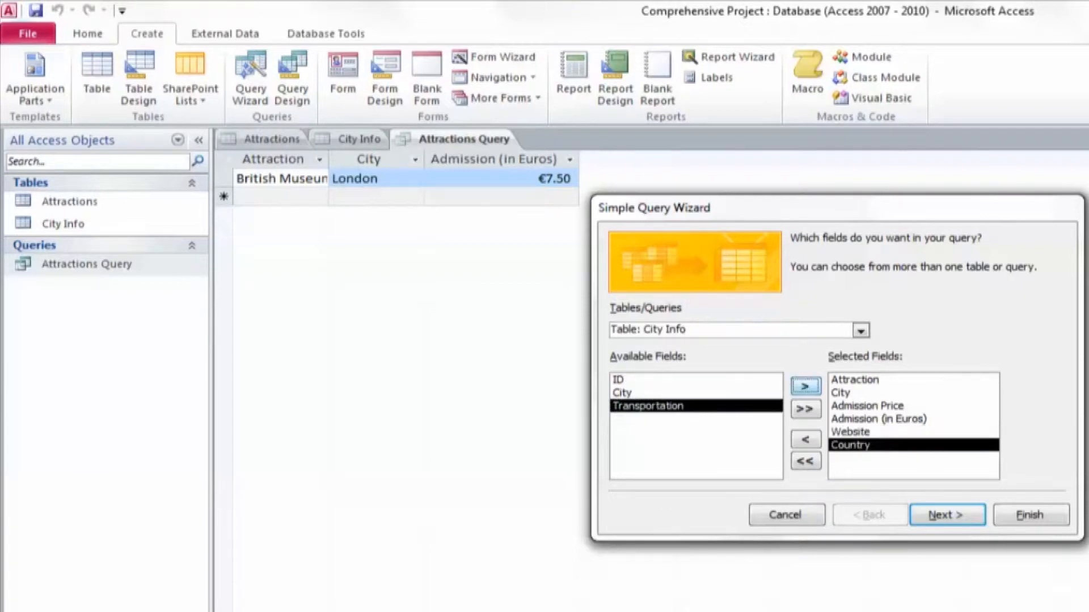
click(805, 386)
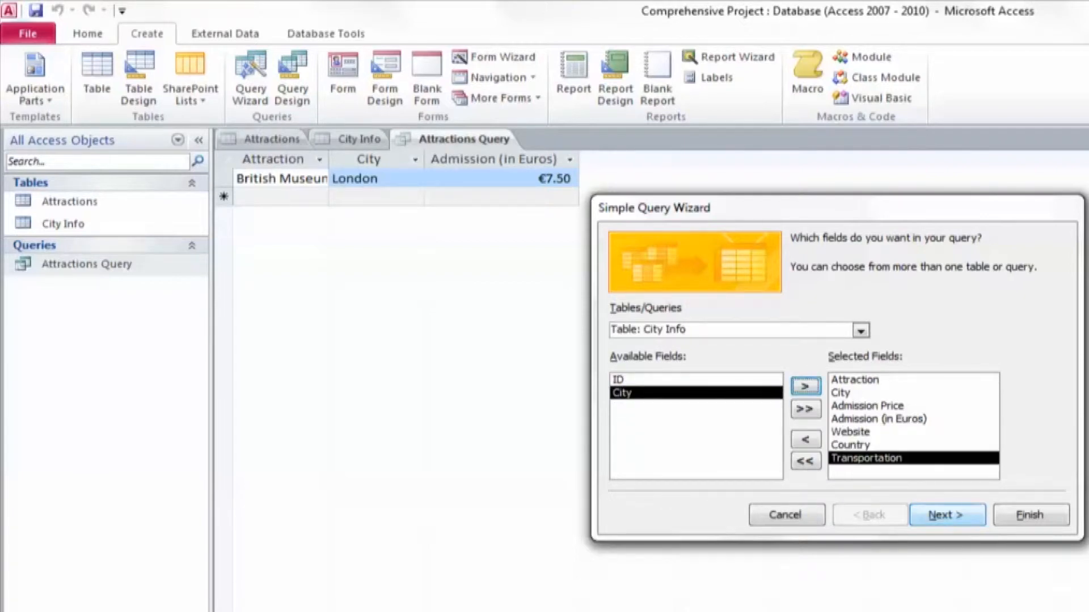
click(947, 514)
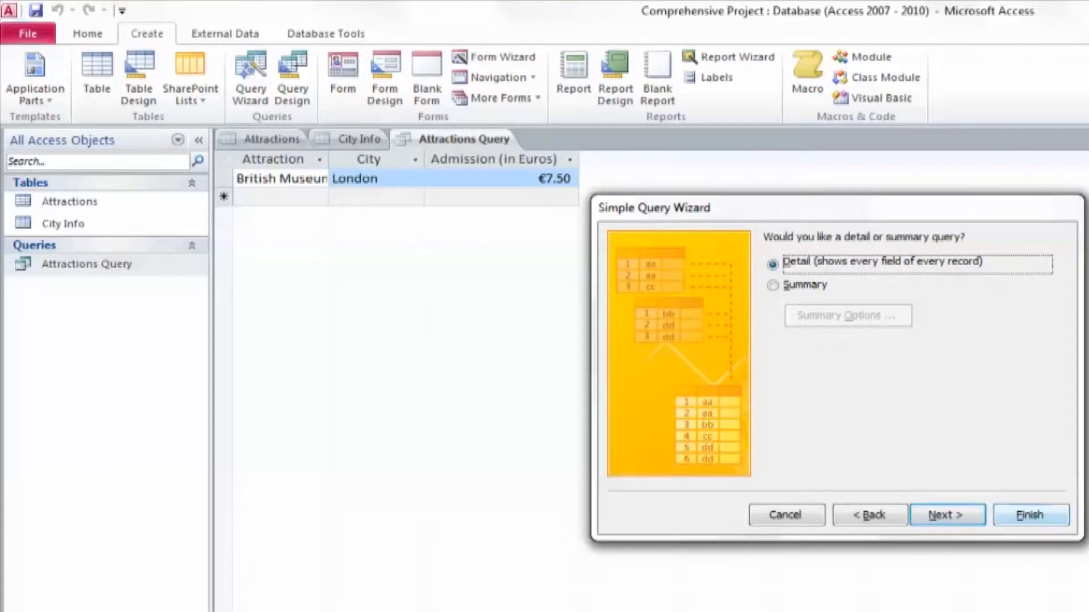
click(1030, 515)
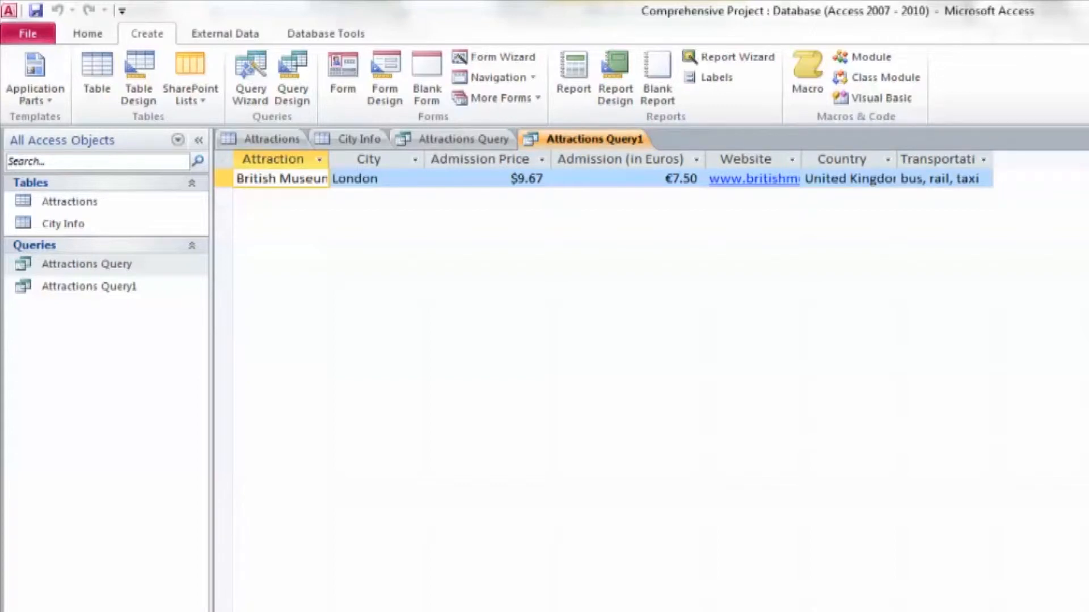
Check the new query's design and fit its Attraction, City, Website, Country and Transportation columns to their contents
key(ctrl+period)
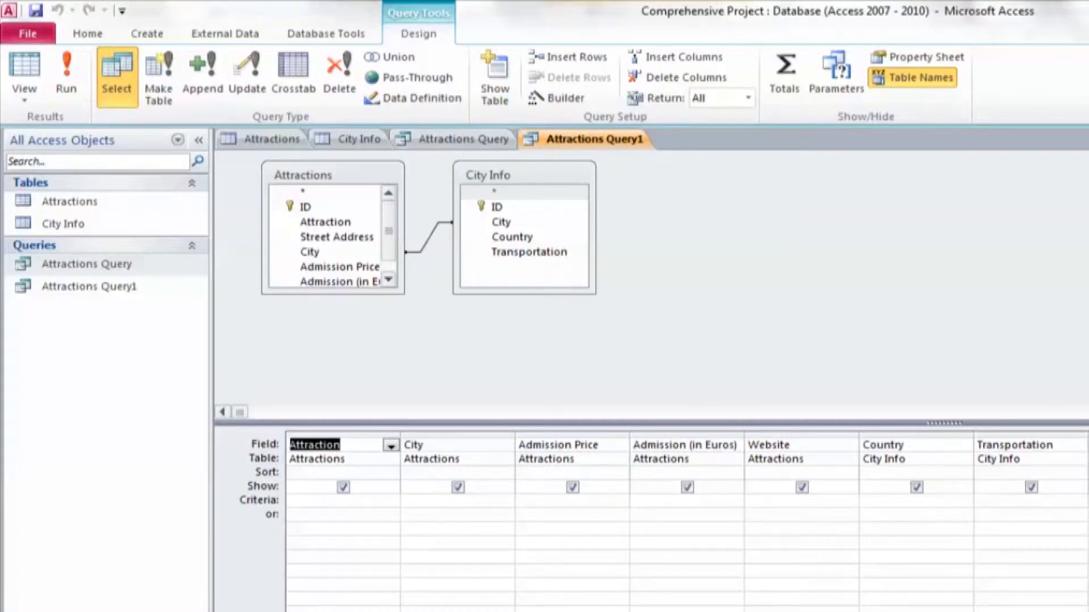
key(ctrl+period)
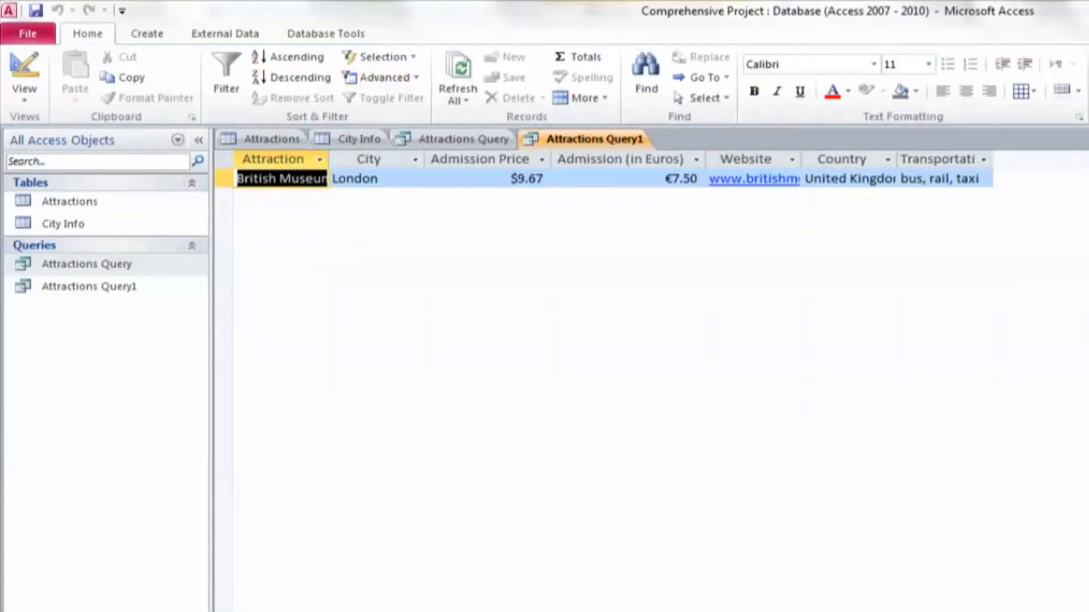
double_click(329, 160)
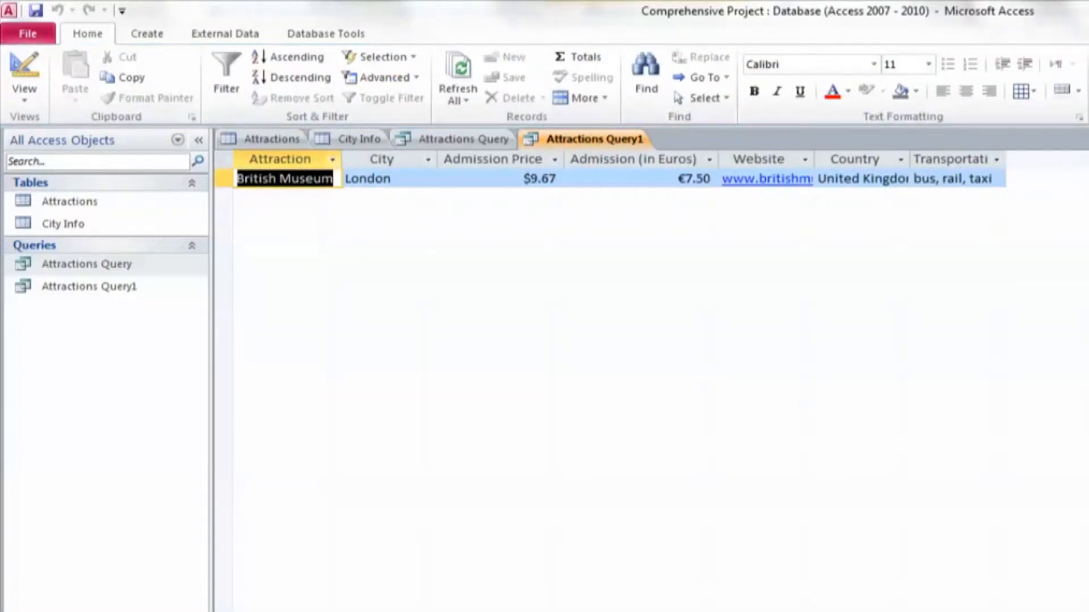
double_click(437, 159)
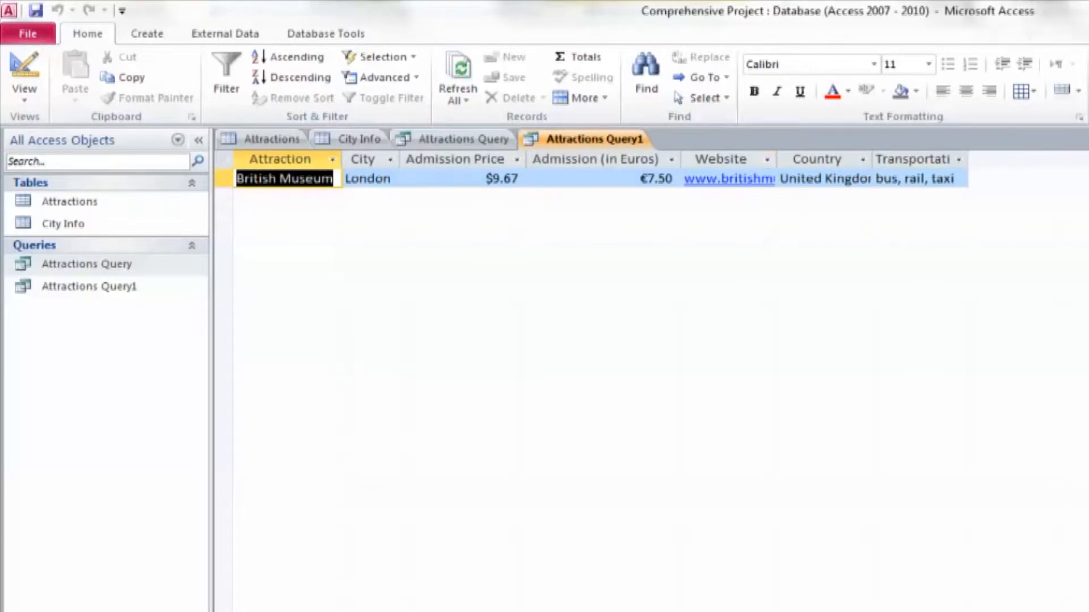
double_click(776, 160)
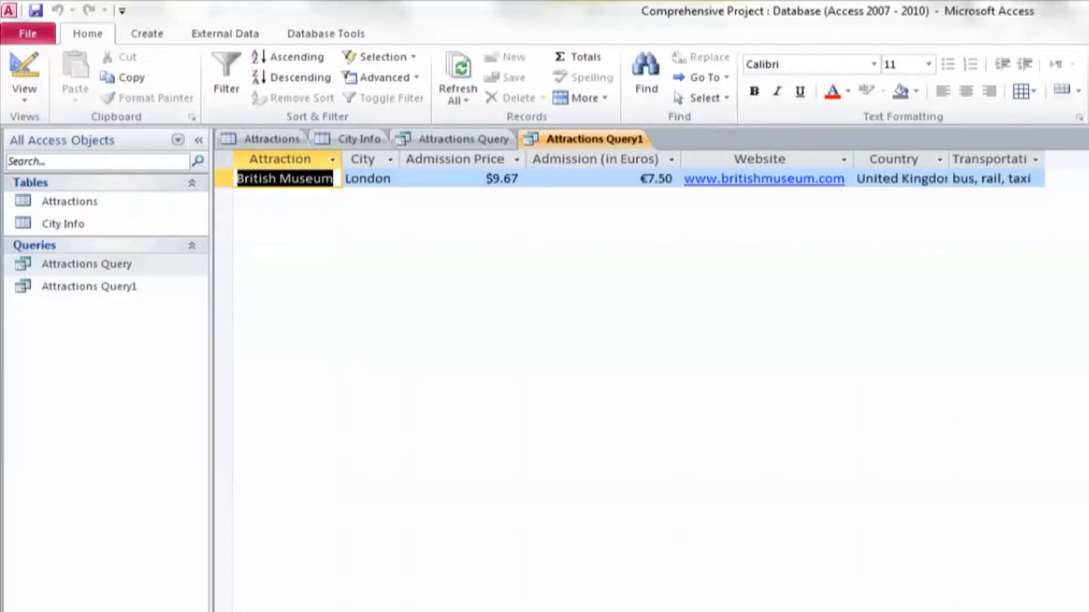
drag(895, 159, 990, 159)
double_click(1043, 159)
click(455, 159)
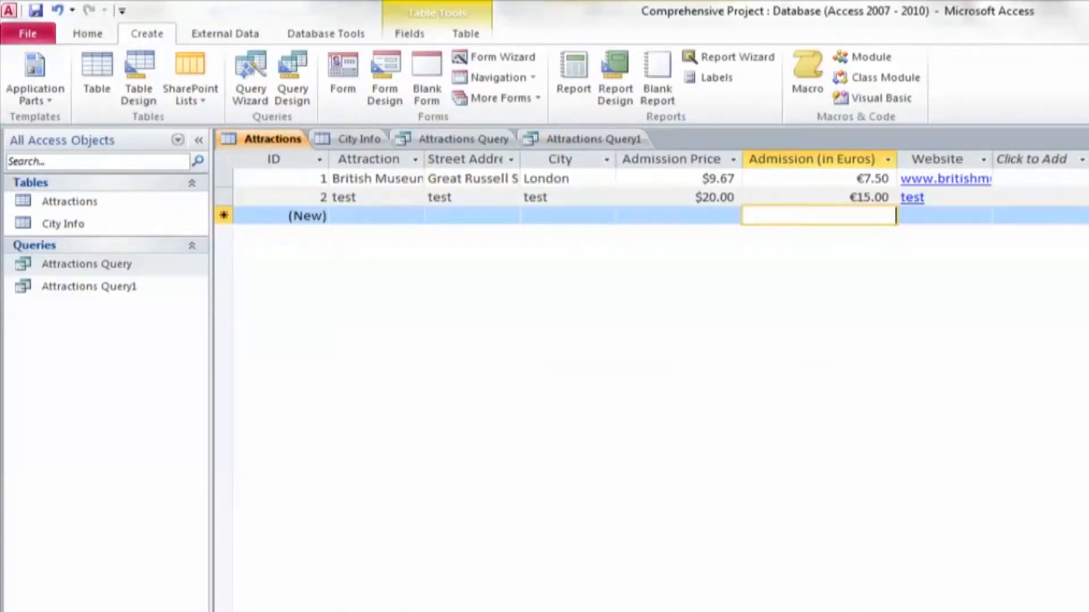
Add an Eiffel Tower record to the Attractions table with its street address and Paris as the city
click(376, 216)
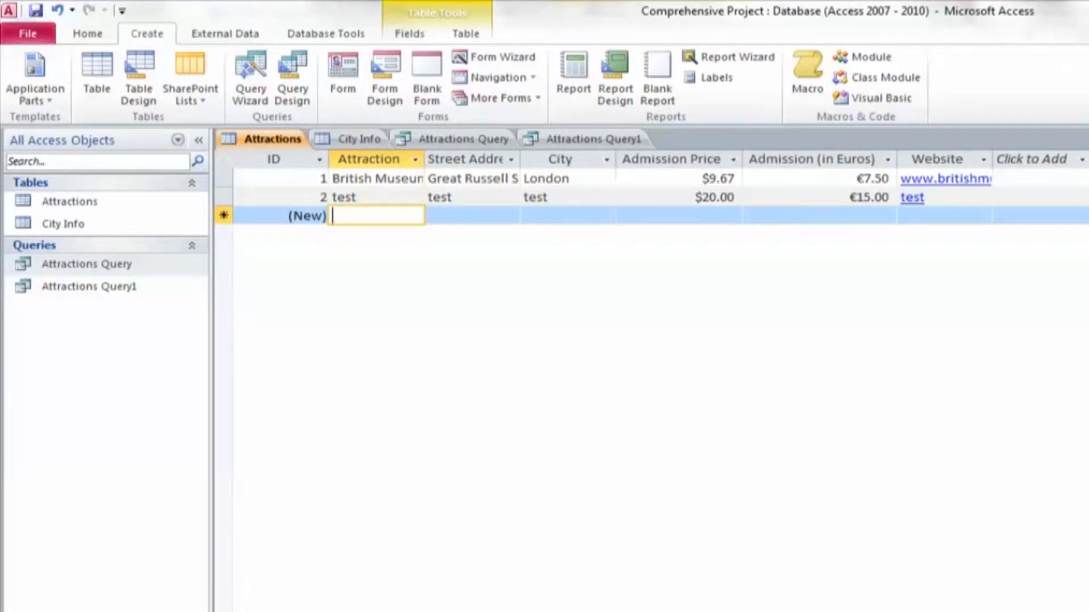
text(Eiffel )
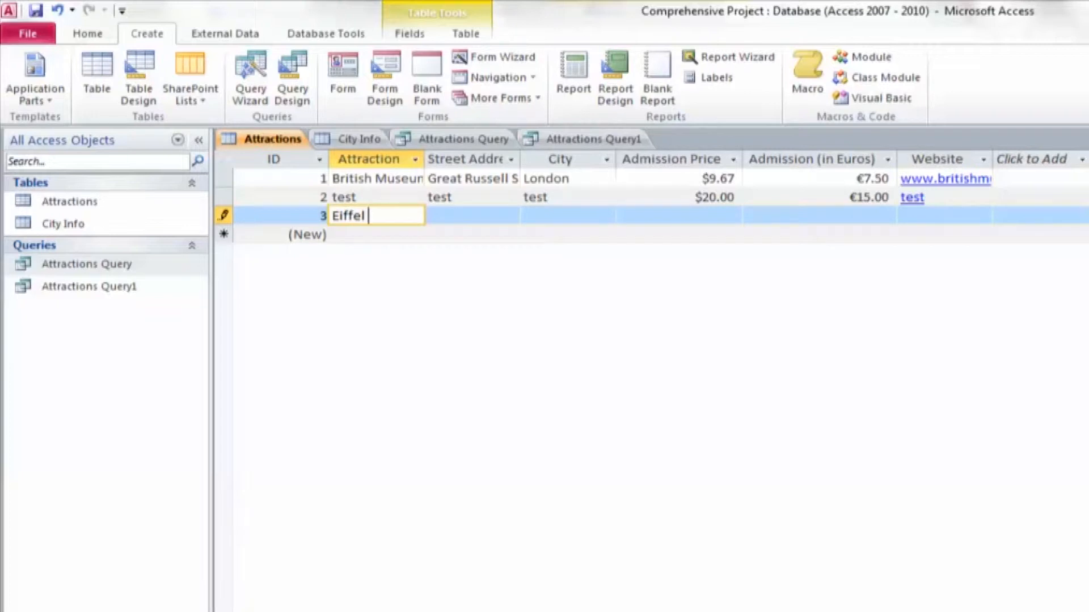
text(Tower)
key(Tab)
text(124 Main)
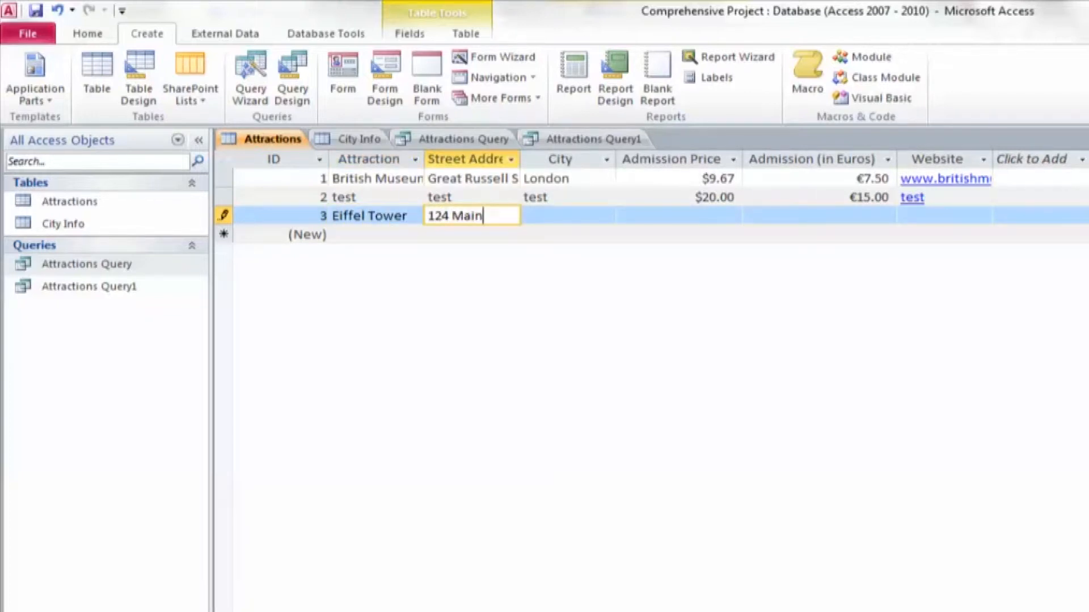
key(Tab)
text(Paris)
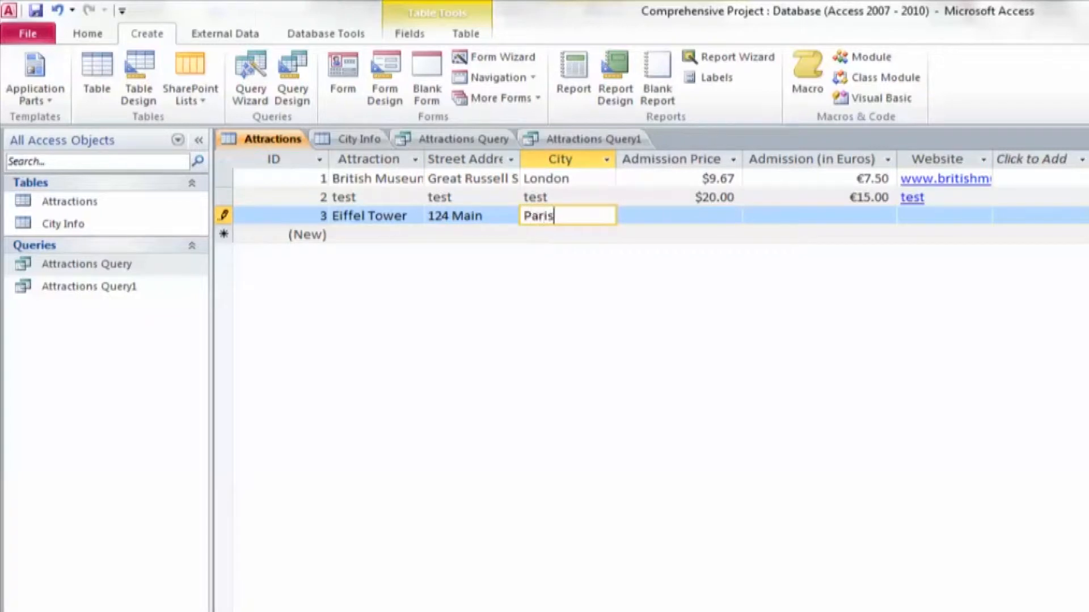
key(Tab)
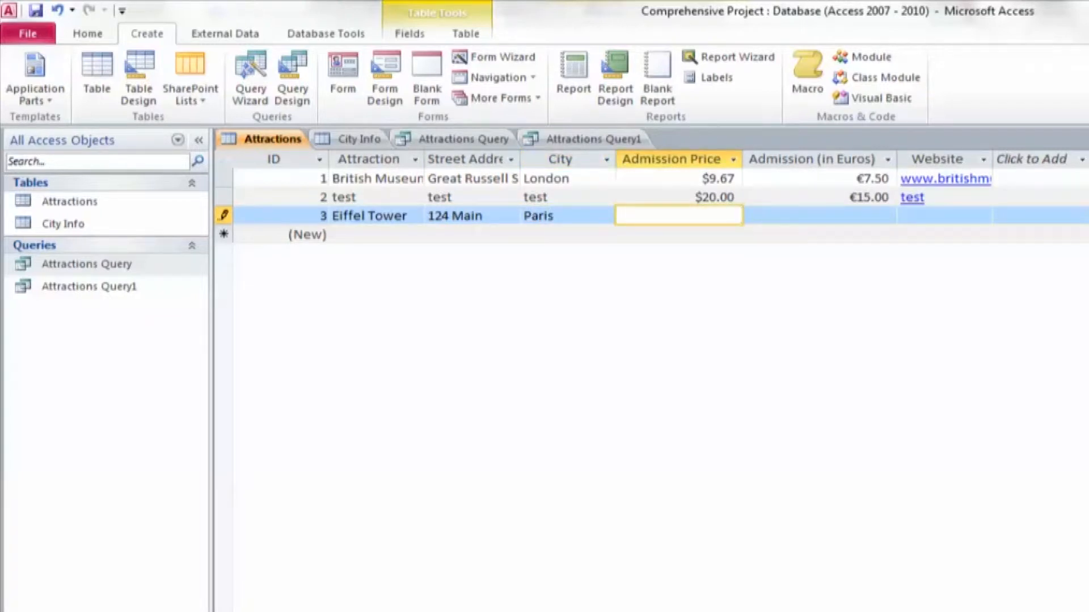
text(5)
key(BackSpace)
text(15)
key(Tab)
text(11)
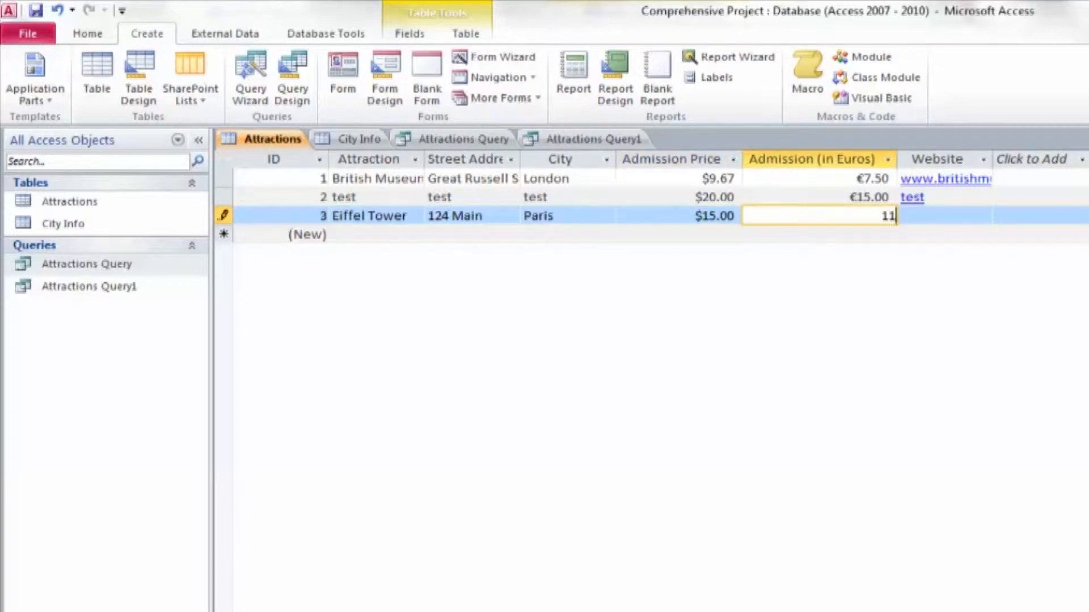
key(Tab)
text(w)
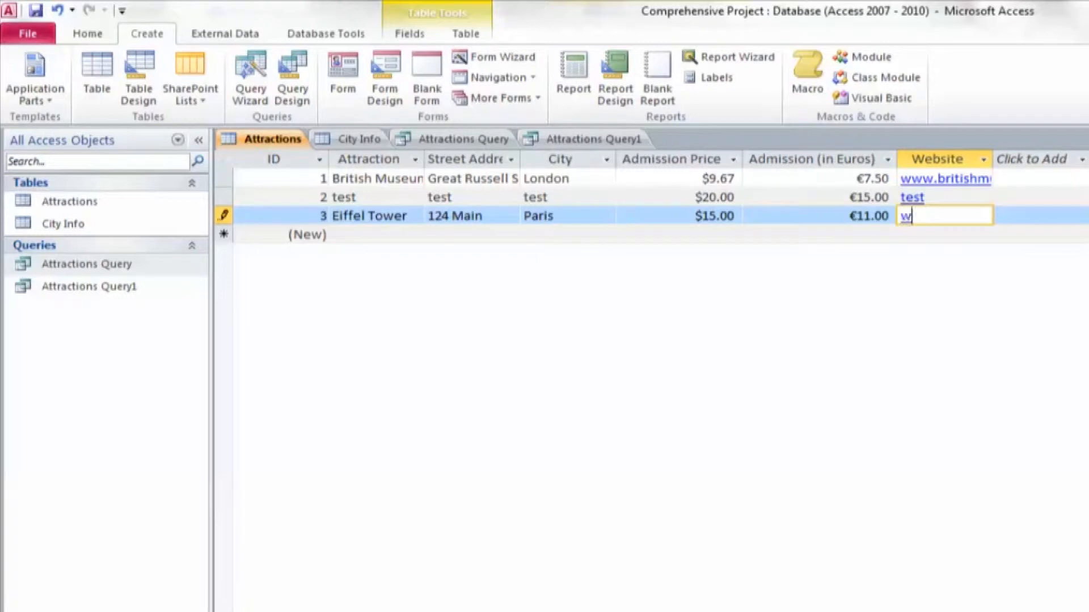
text(ww.tower.com)
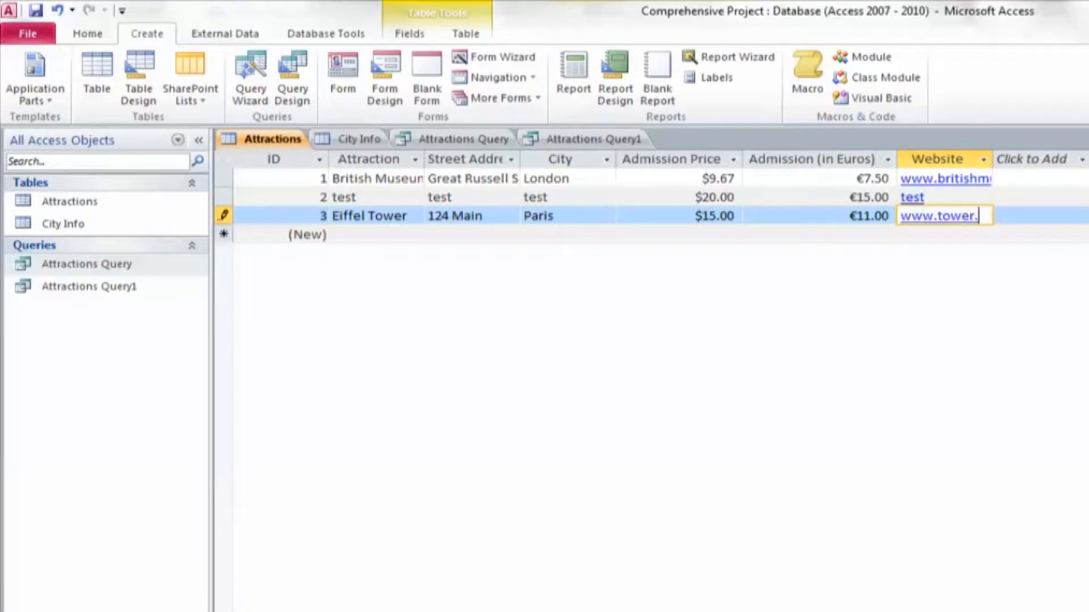
key(Tab)
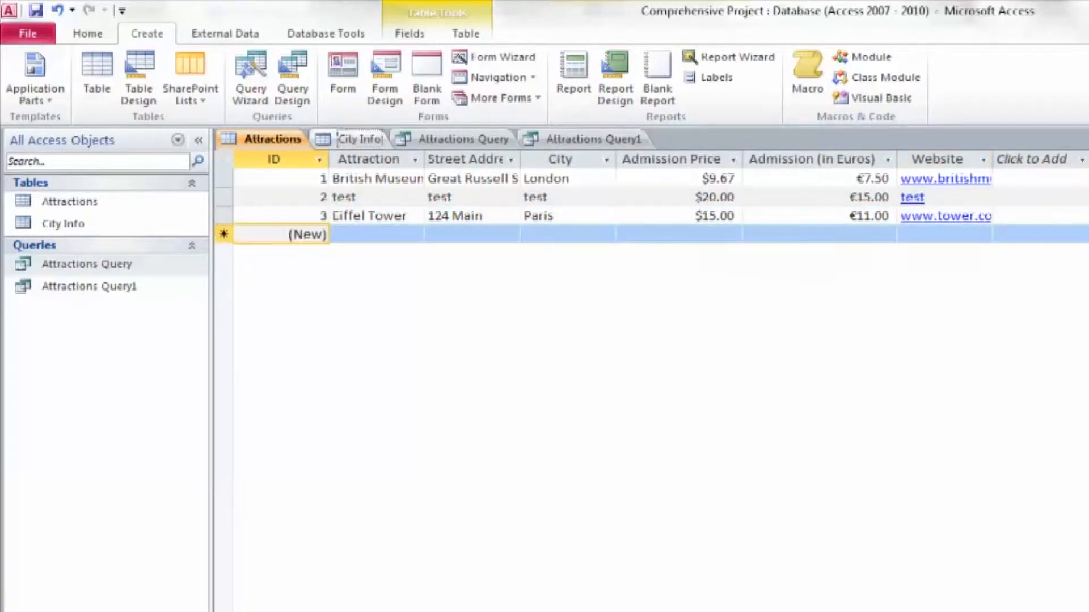
Add a City Info record for Paris, France, with the transportation entry "subway, taxi, bus"
click(354, 139)
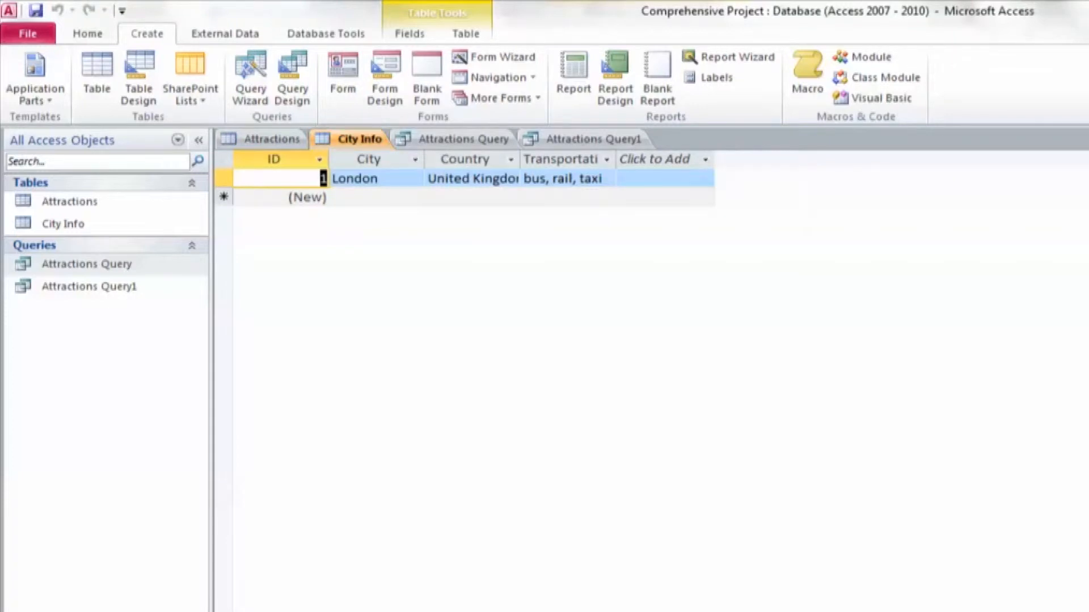
click(374, 197)
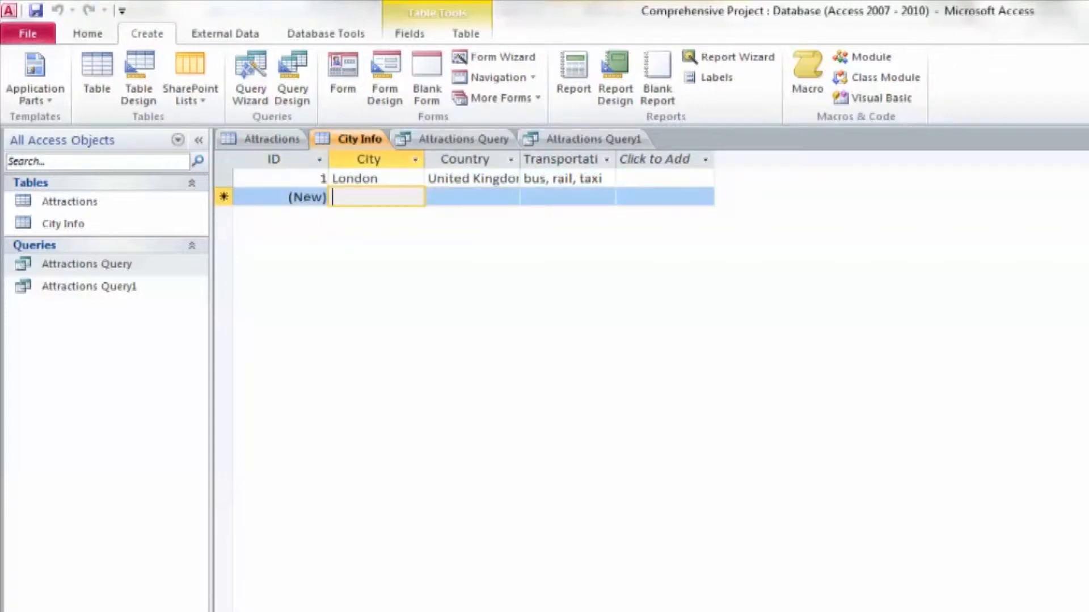
text(Paris)
key(Tab)
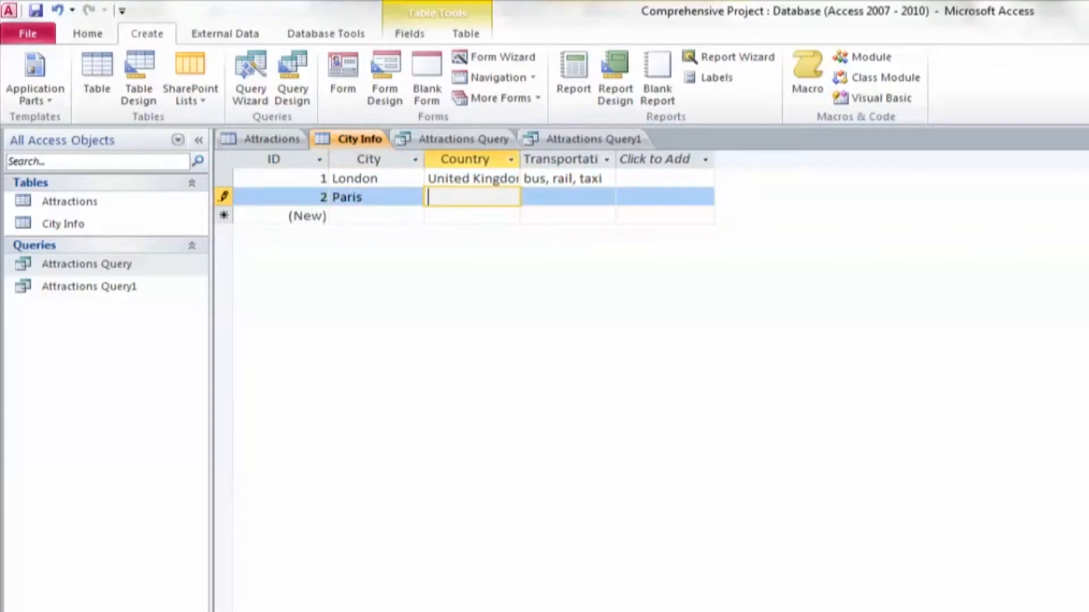
text(France)
key(Tab)
text(subway, )
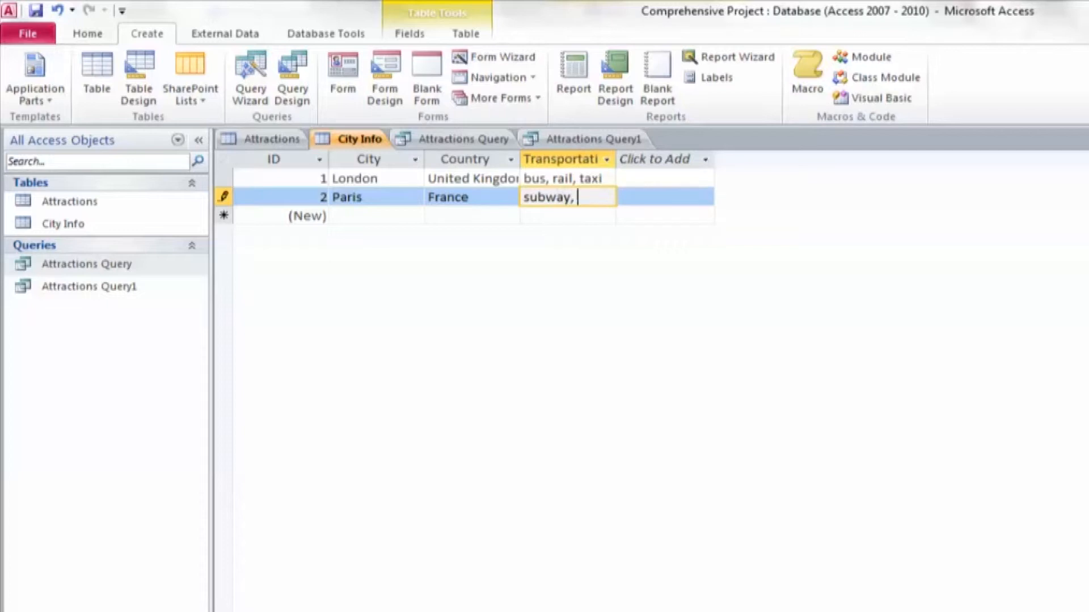
text(taxi, bus)
key(Tab)
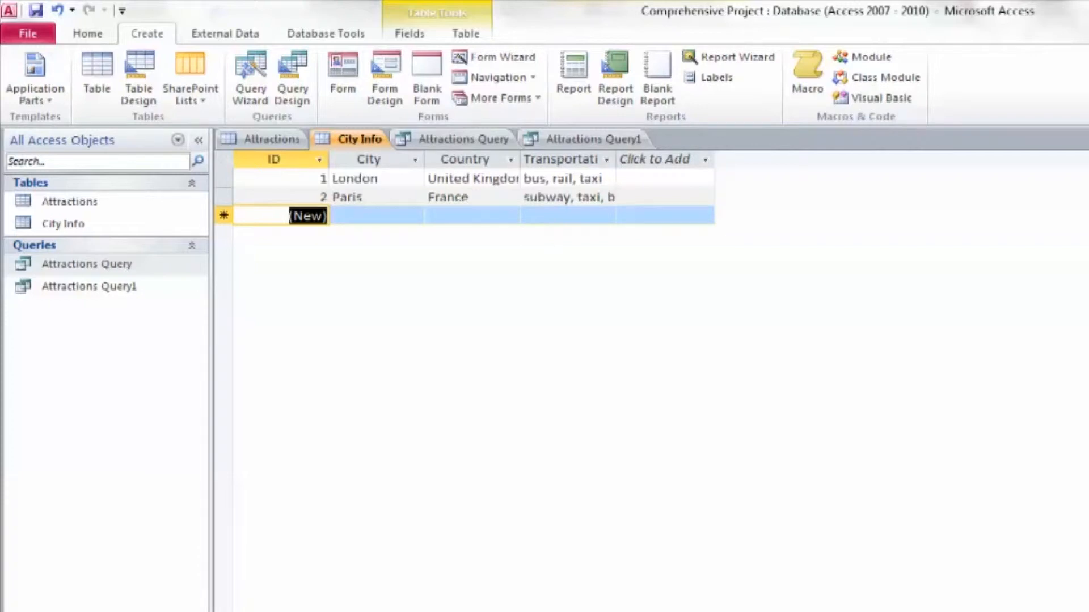
Compare the Attractions table with both queries and refresh Attractions Query1 to include the newly entered data
click(464, 138)
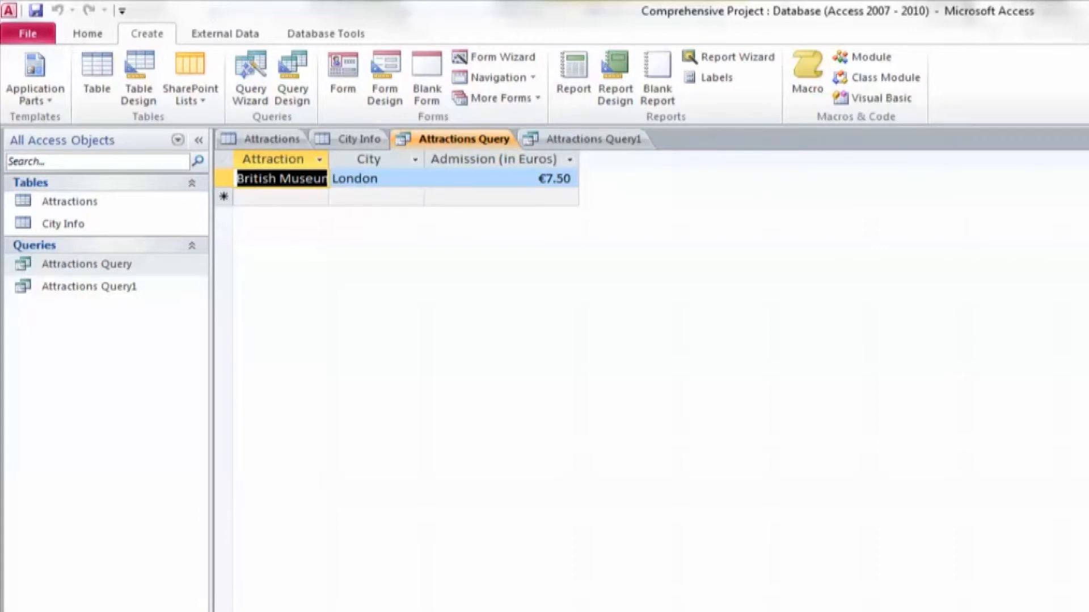
click(272, 139)
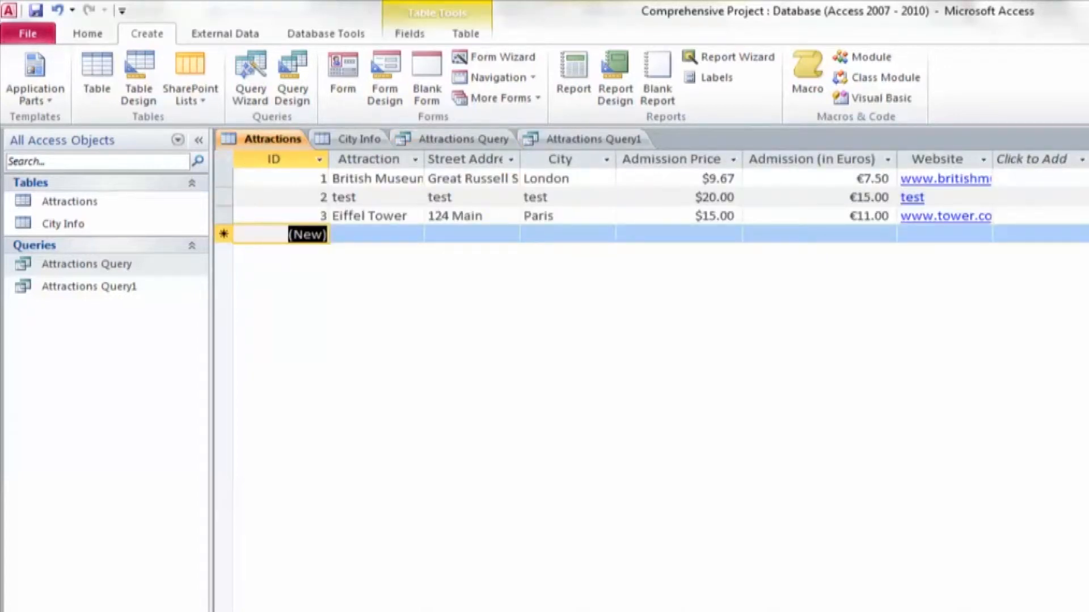
click(464, 138)
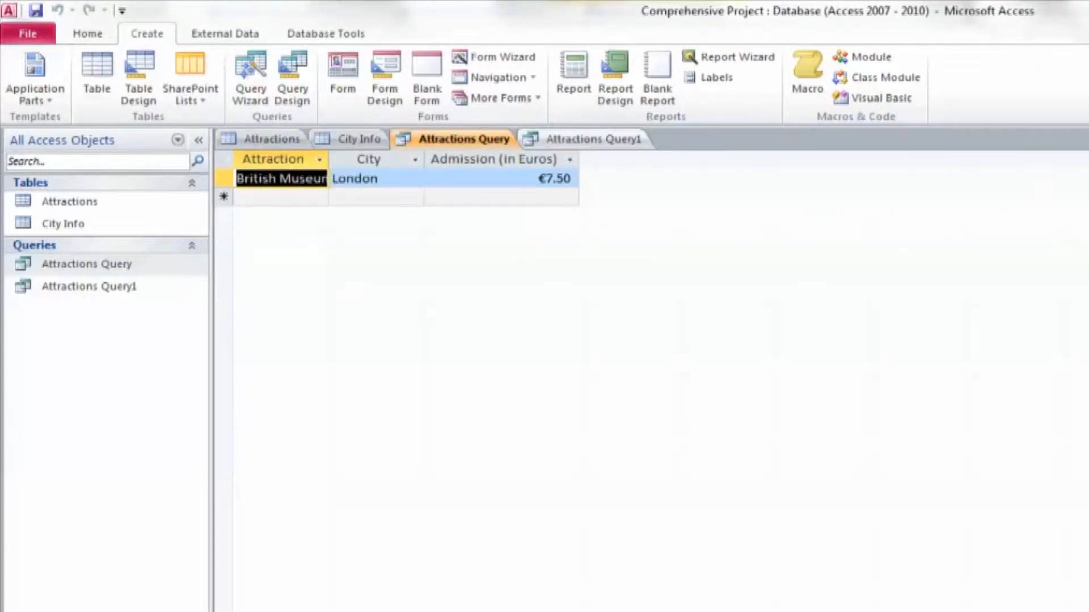
click(593, 139)
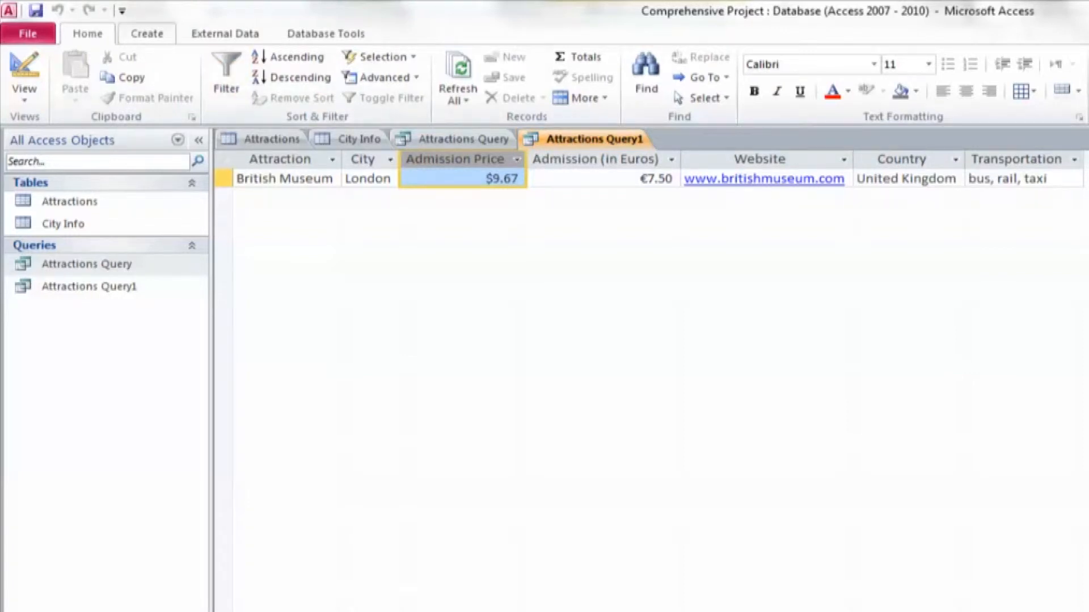
click(458, 74)
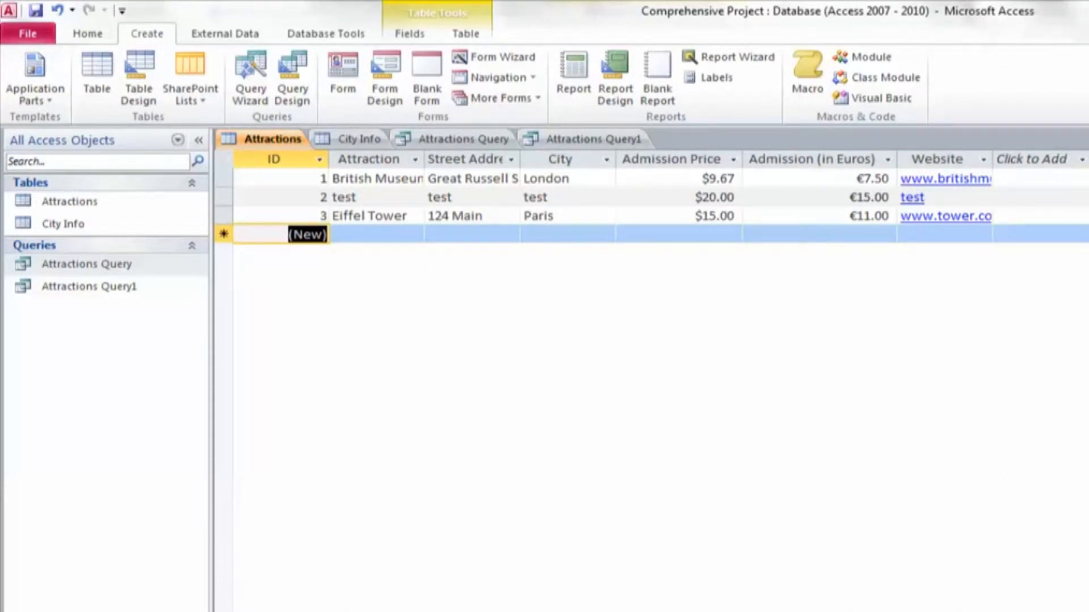
click(594, 139)
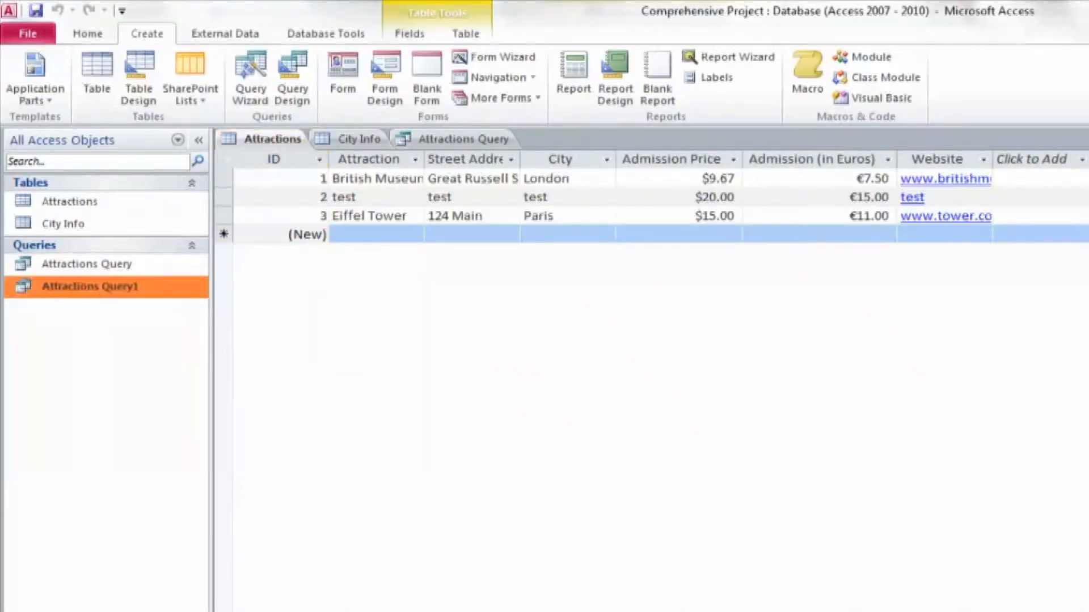
Close Attractions Query1 and rename it to Join Query
right_click(114, 286)
click(130, 385)
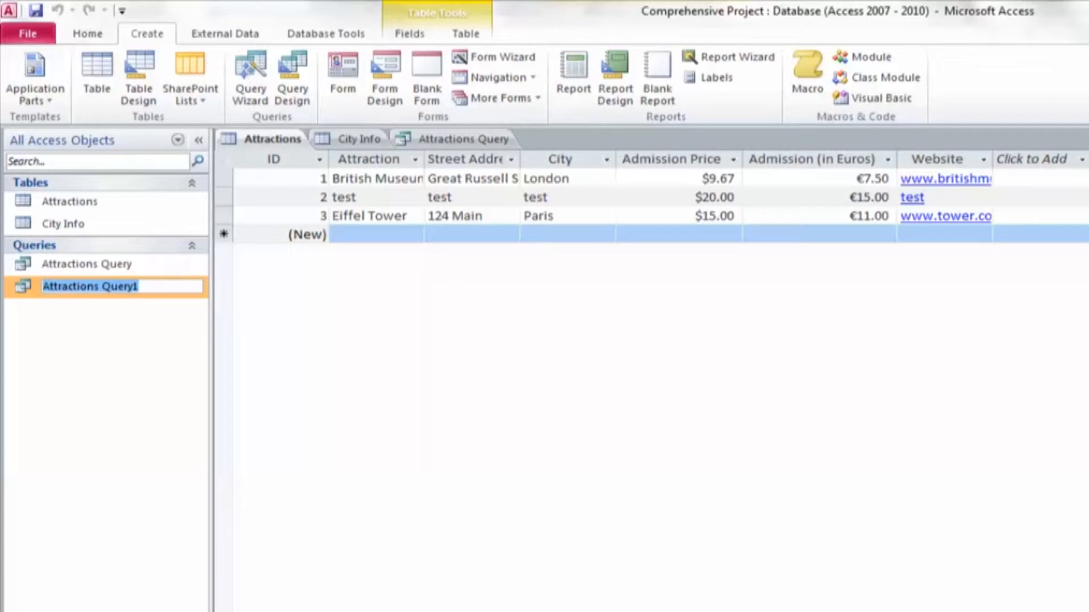
text(Join Query)
key(Return)
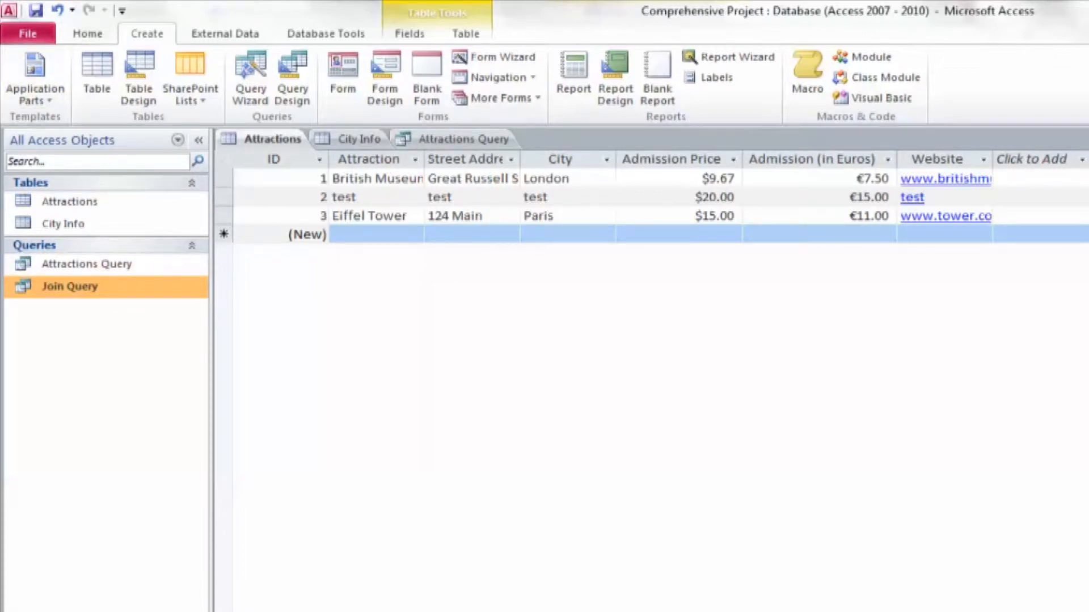
click(573, 77)
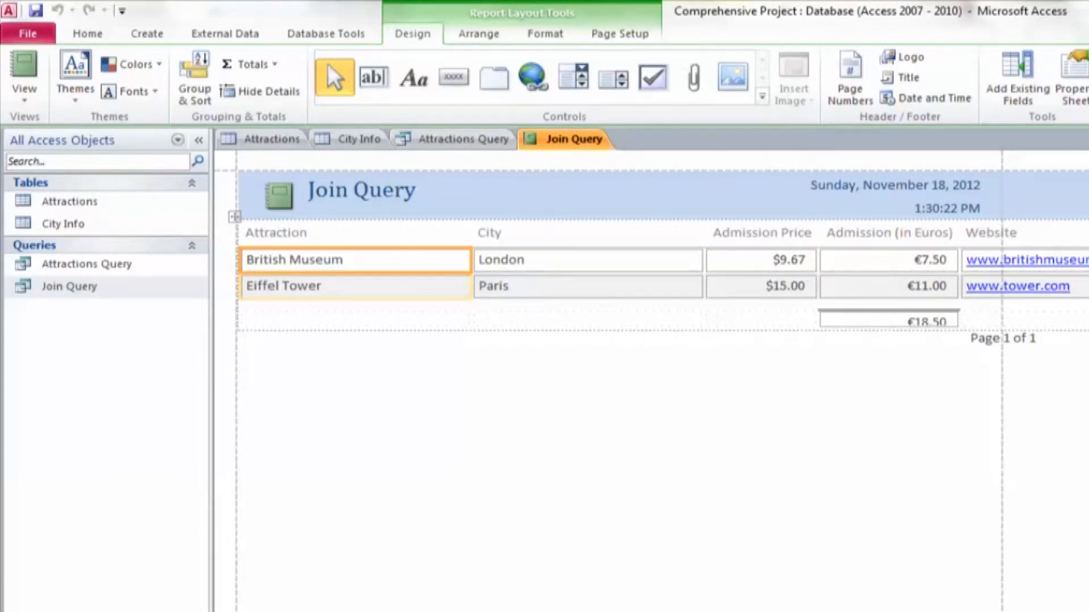
key(ctrl+period)
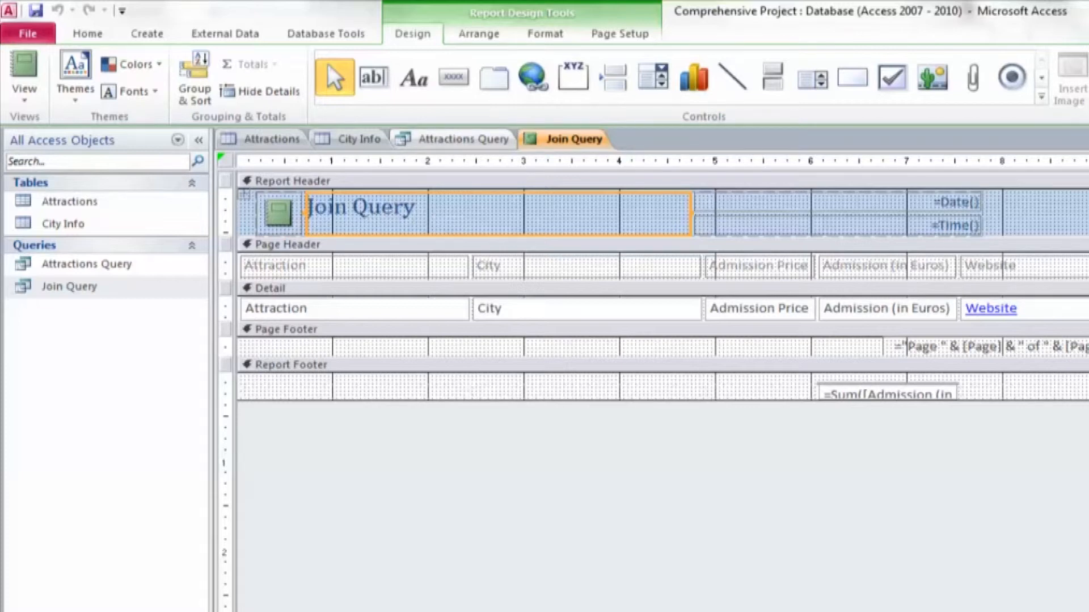
right_click(555, 140)
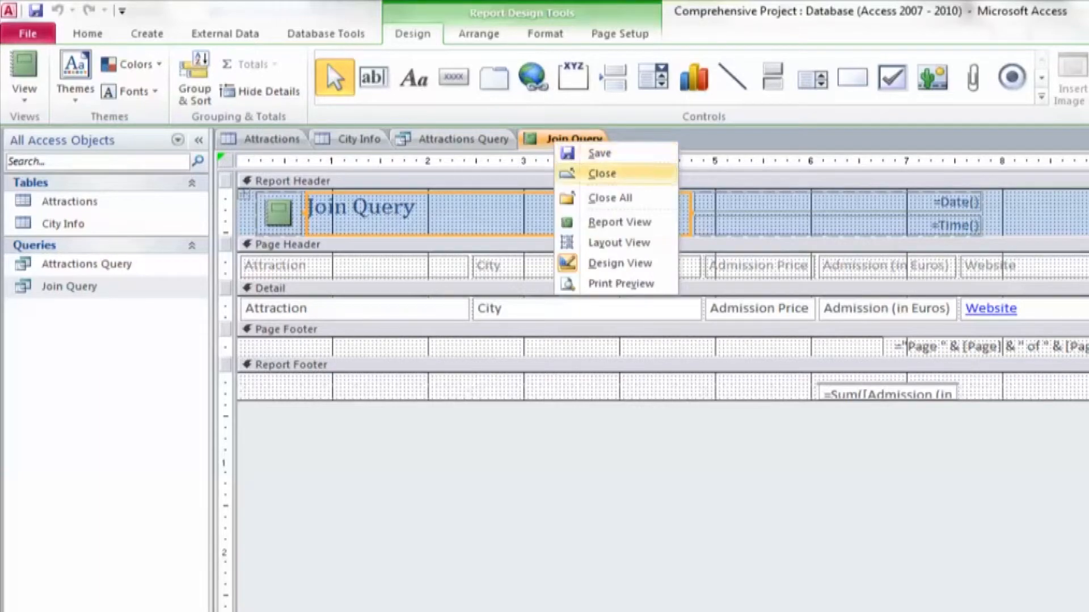
click(602, 174)
click(839, 528)
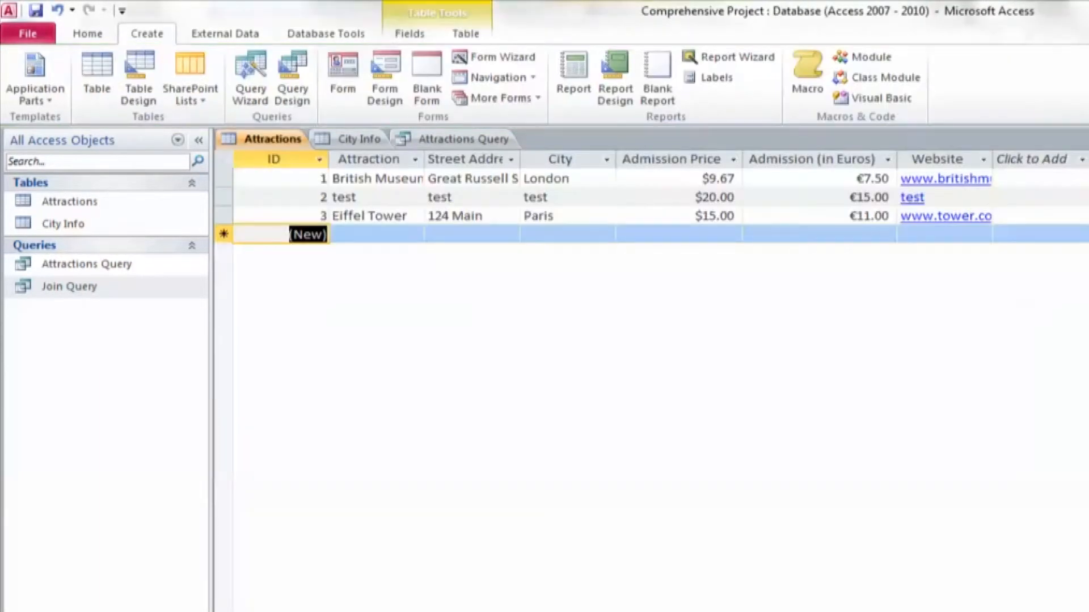
Create a basic report from the Attractions table and switch it to Design view
click(273, 139)
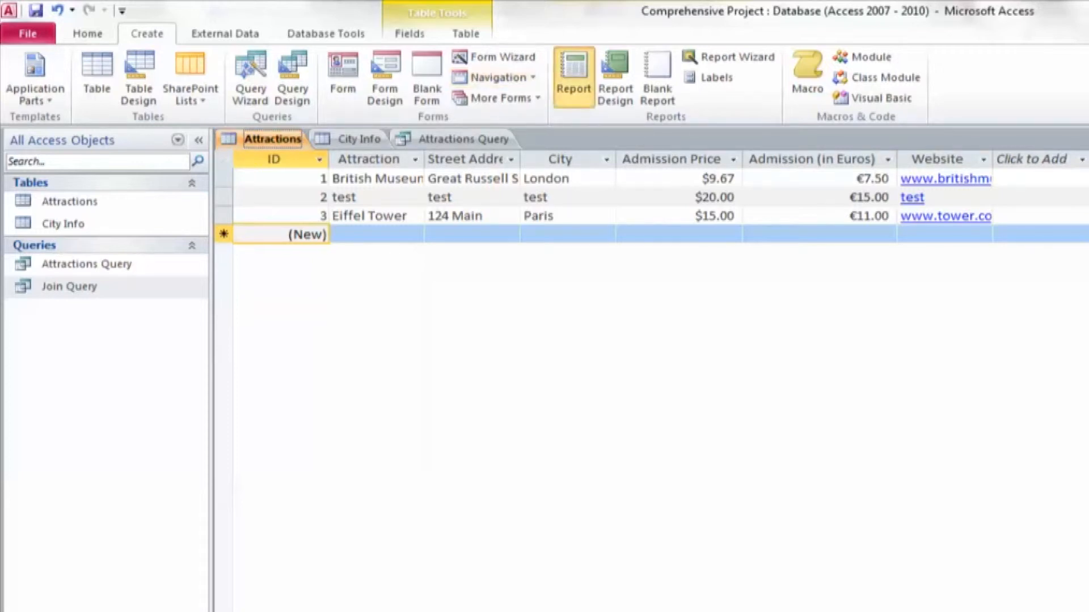
click(573, 76)
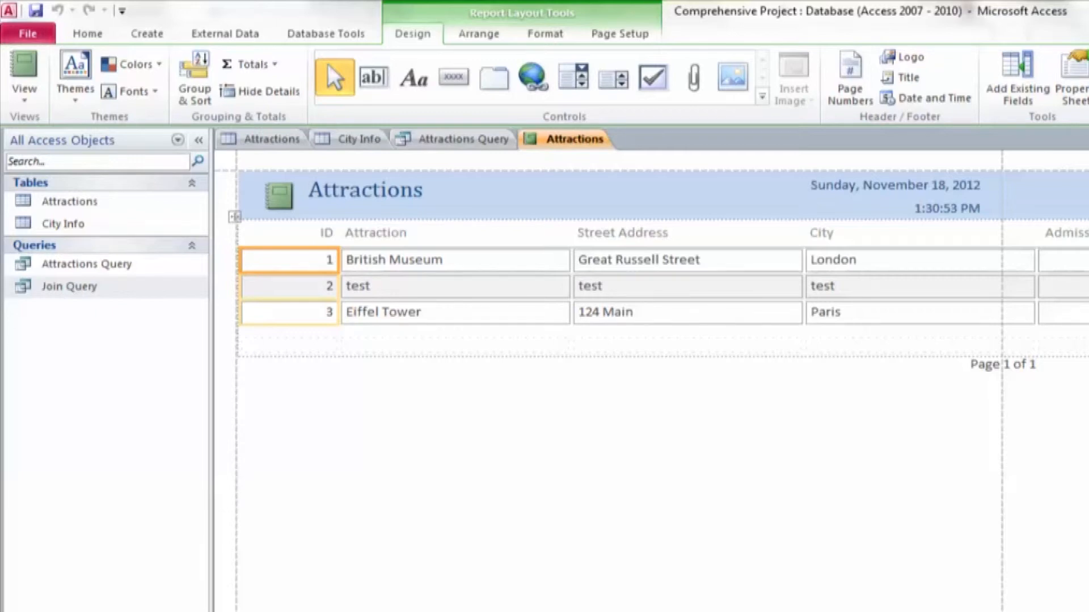
key(ctrl+comma)
mouse_move(289, 401)
mouse_down()
mouse_move(289, 425)
mouse_move(288, 407)
mouse_up()
click(288, 391)
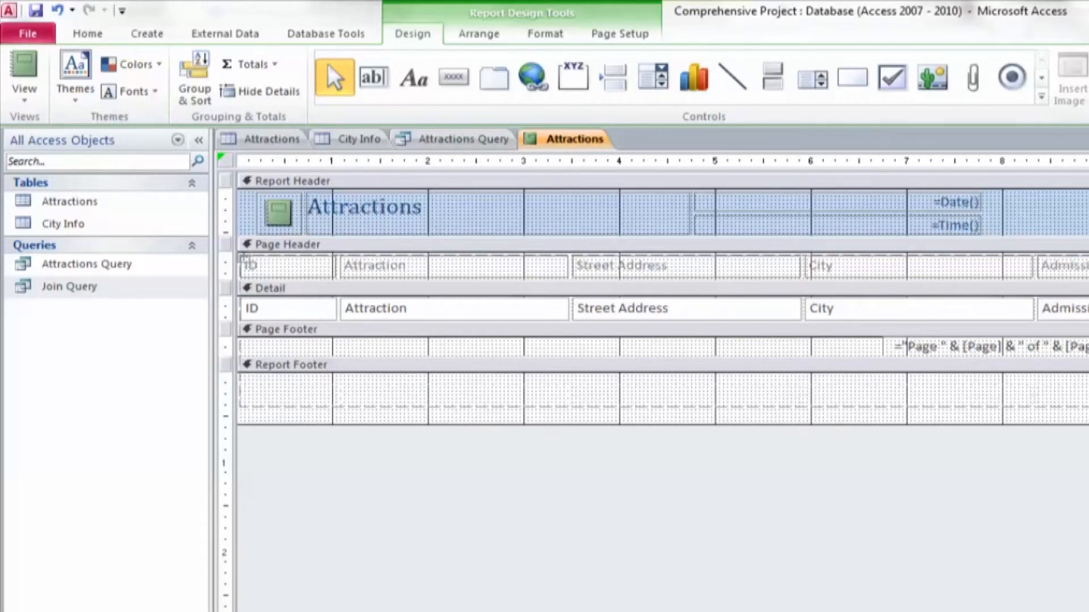
Delete the logo from the report header and select the remaining title, date and time layout
click(366, 209)
click(279, 214)
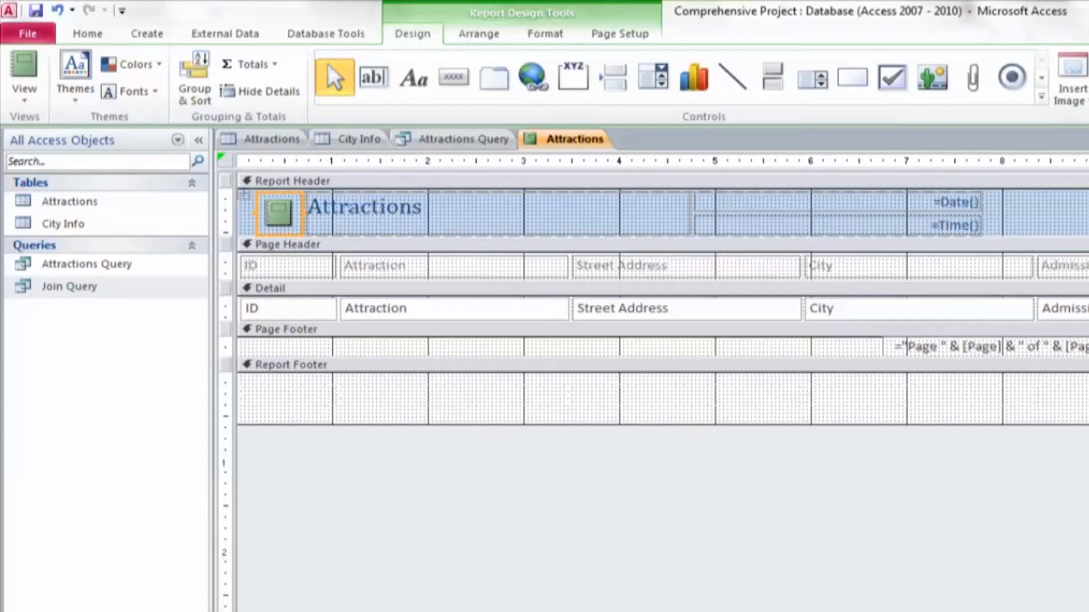
key(Delete)
click(245, 195)
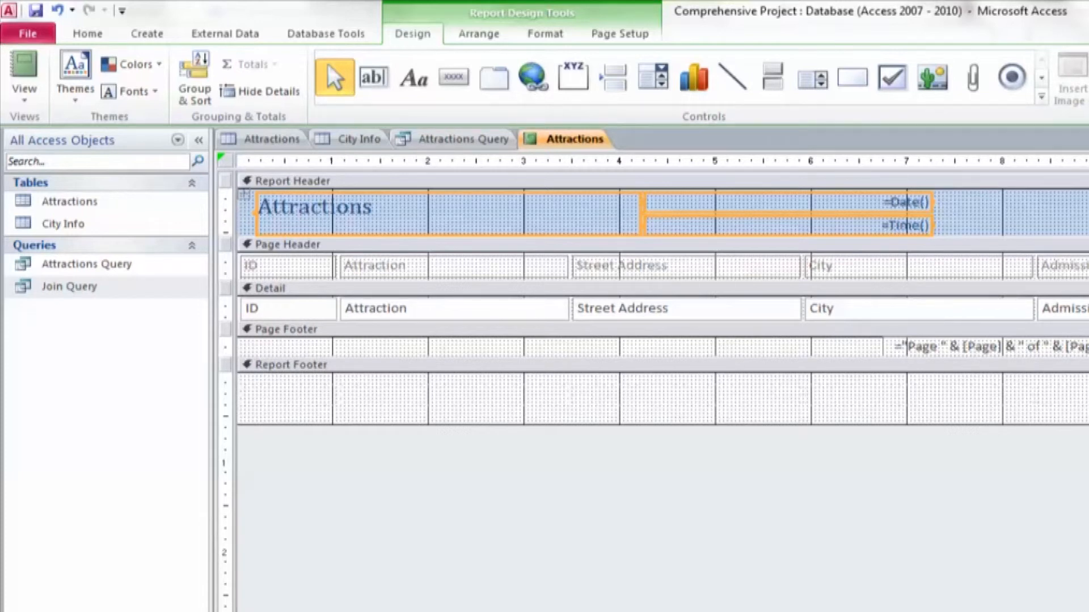
Insert the picture images.jpg from Documents > 4 - Lone Star > Fall 2012 into the report header
click(1041, 97)
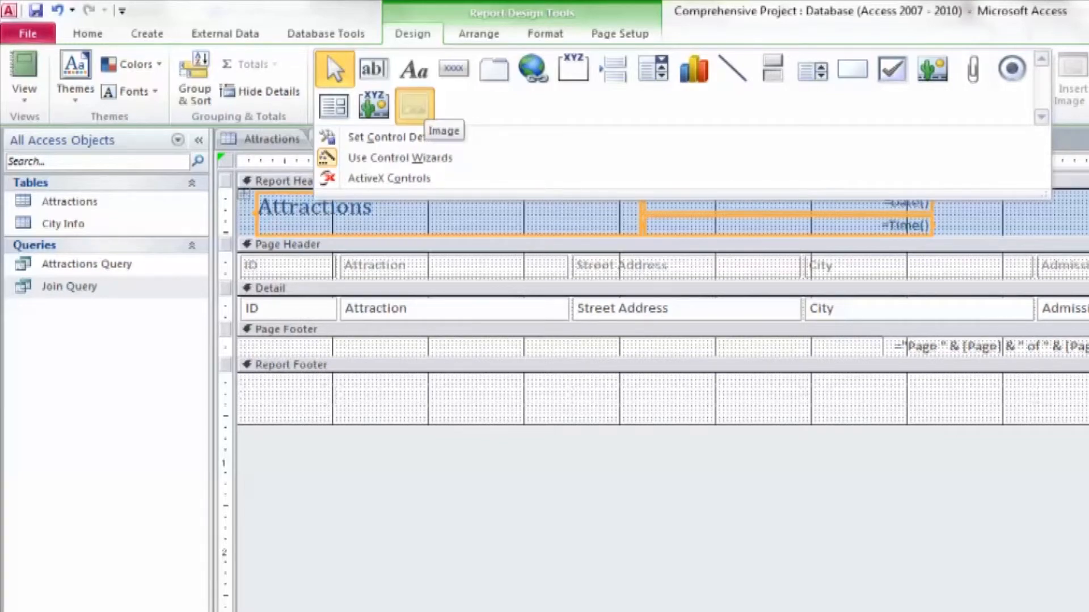
click(414, 106)
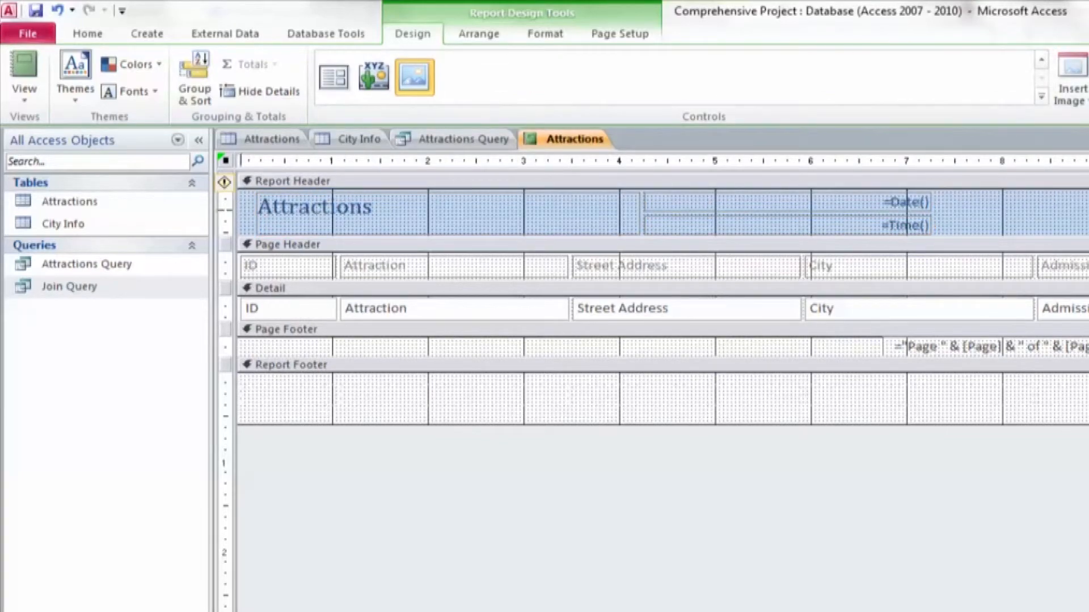
click(243, 216)
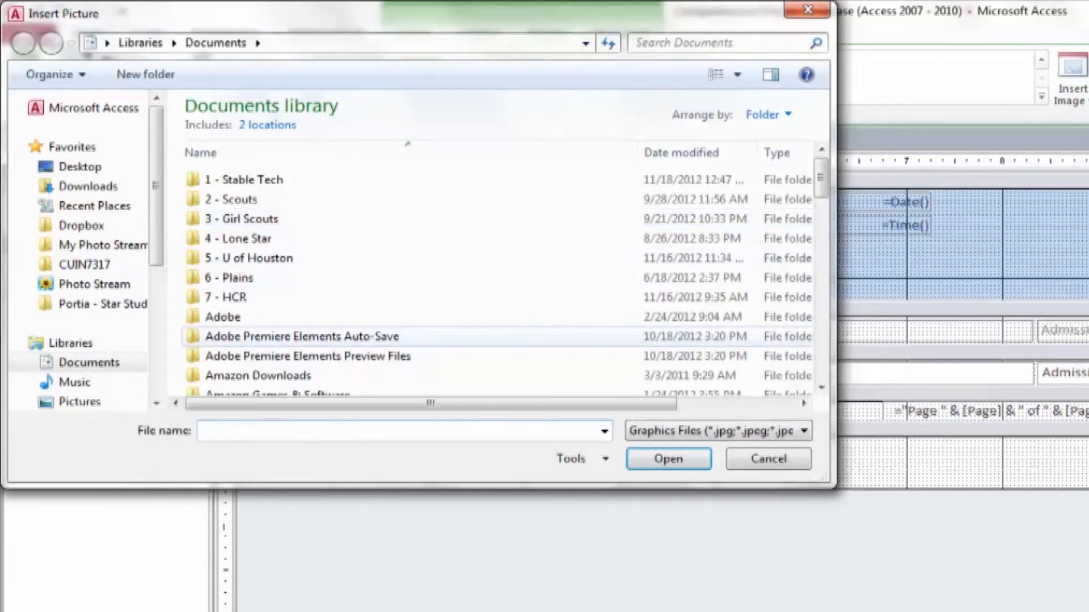
double_click(238, 239)
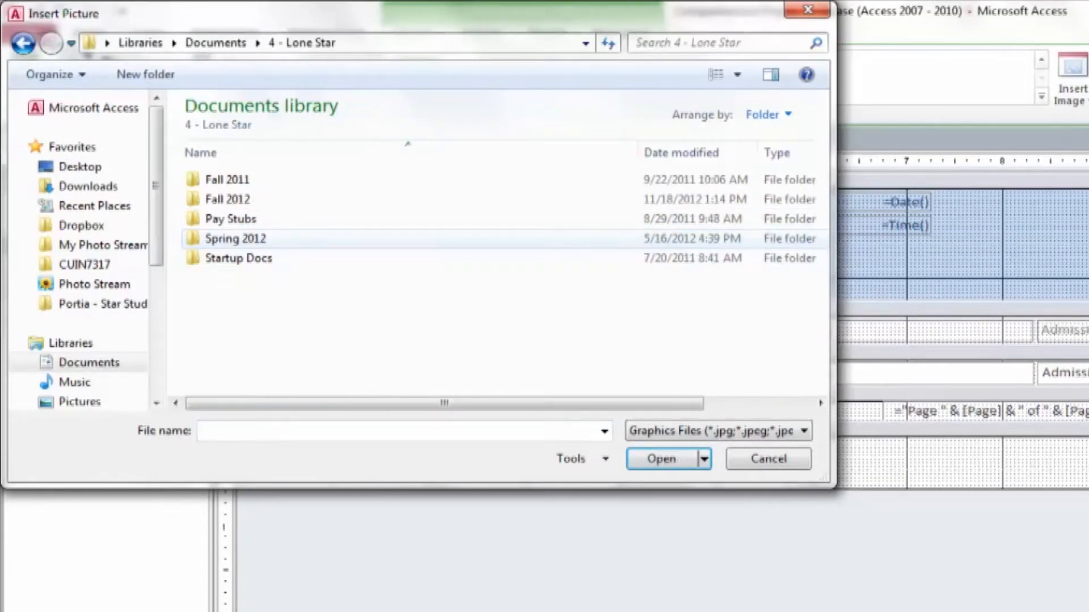
double_click(227, 199)
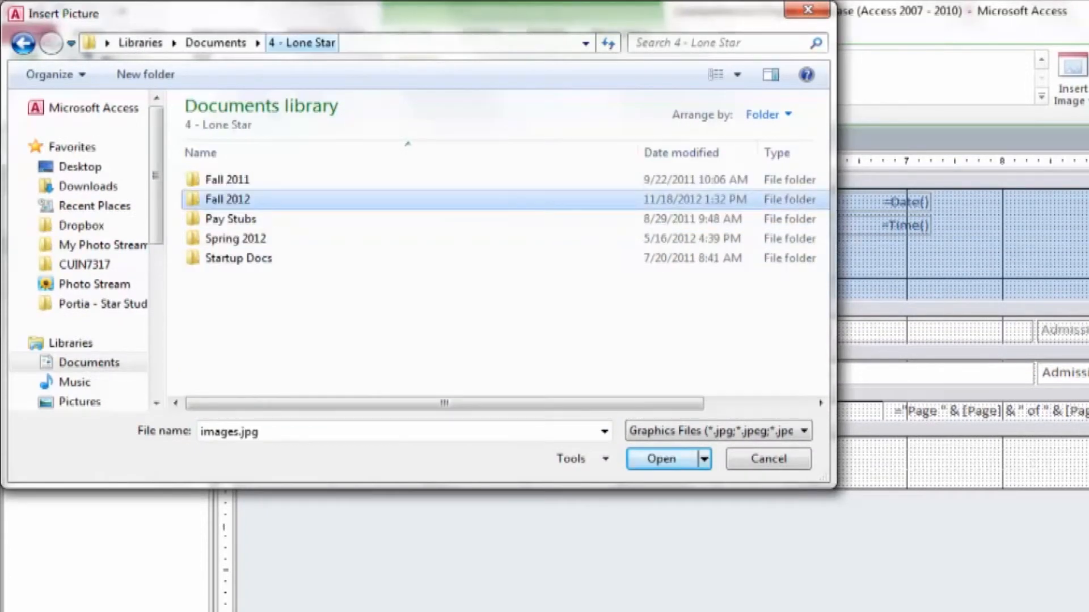
click(234, 259)
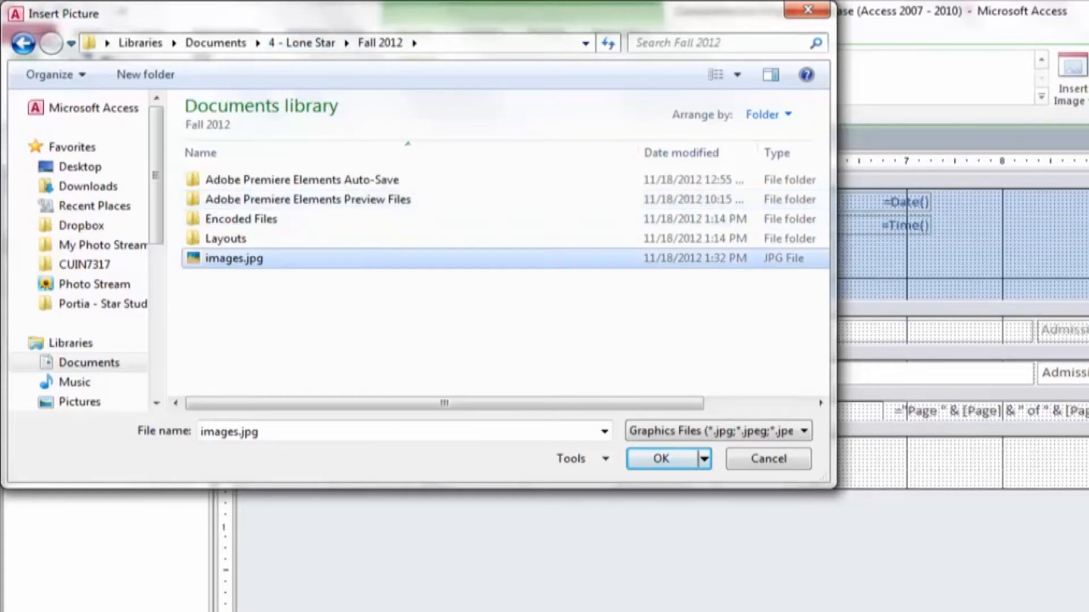
click(661, 459)
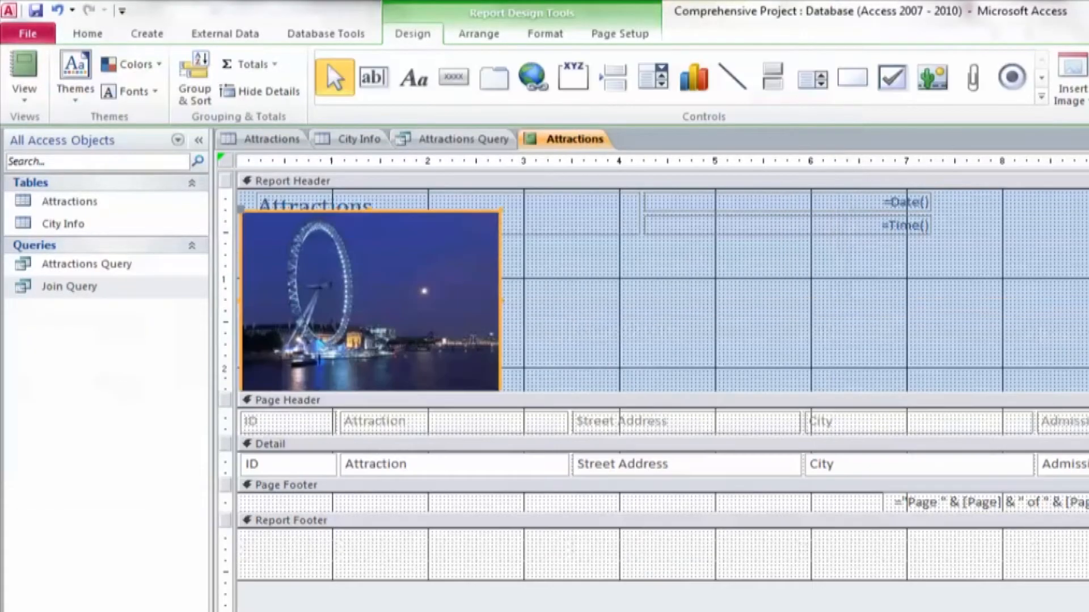
Shrink the header picture to about 1 inch wide and 0.75 inch high
mouse_move(371, 301)
mouse_down()
mouse_move(638, 368)
mouse_move(366, 305)
mouse_up()
click(558, 280)
click(408, 206)
click(366, 304)
drag(496, 396, 333, 283)
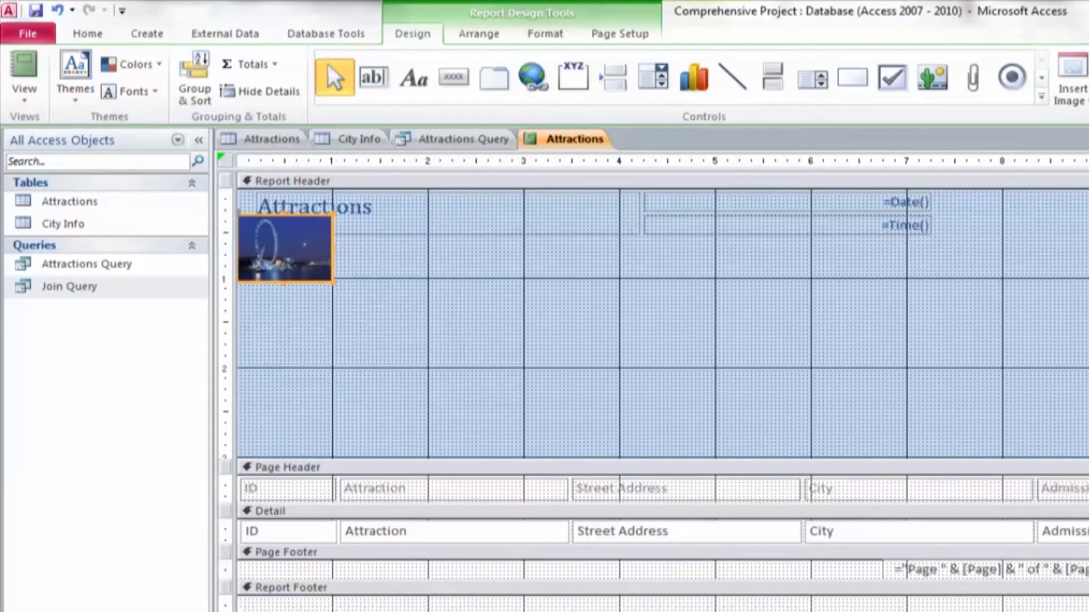
Shift the title, date and time layout about 1.1 inches to the right and place the picture beside the title on its left
click(805, 226)
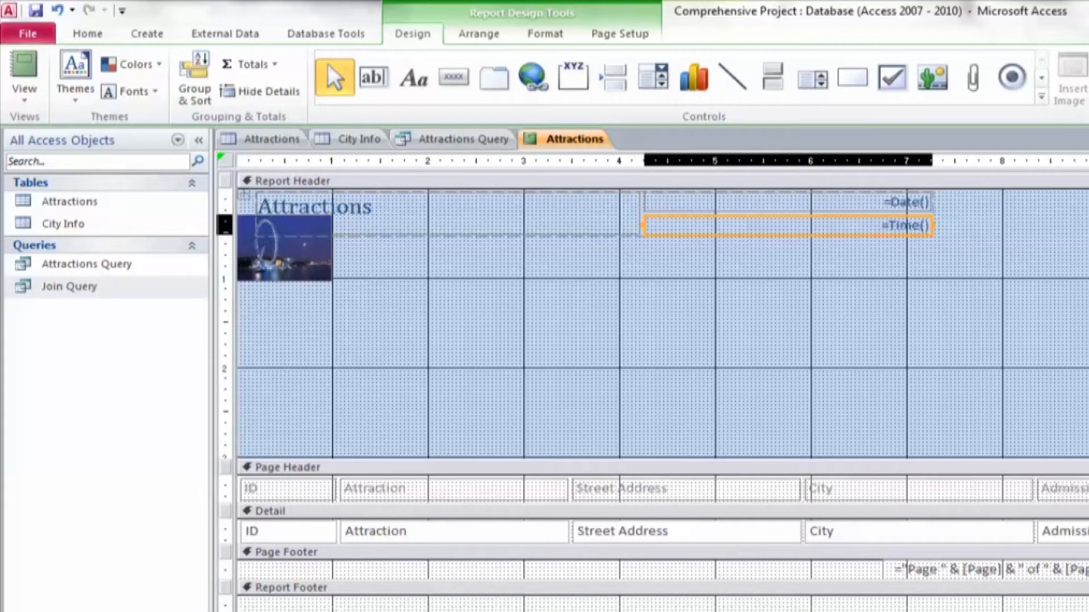
click(318, 208)
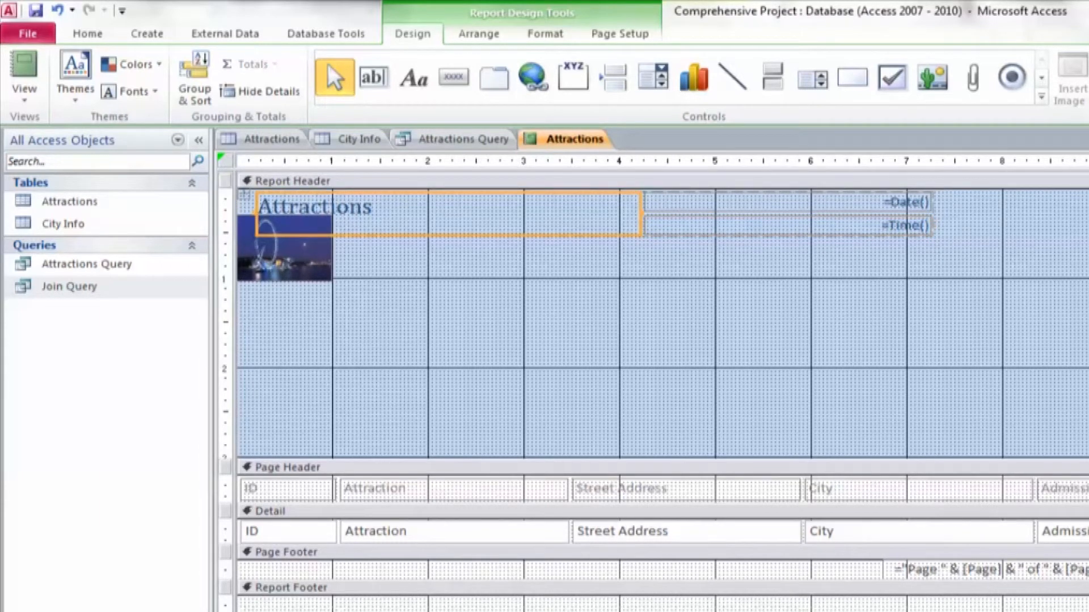
drag(244, 196, 351, 205)
click(284, 248)
drag(285, 248, 301, 230)
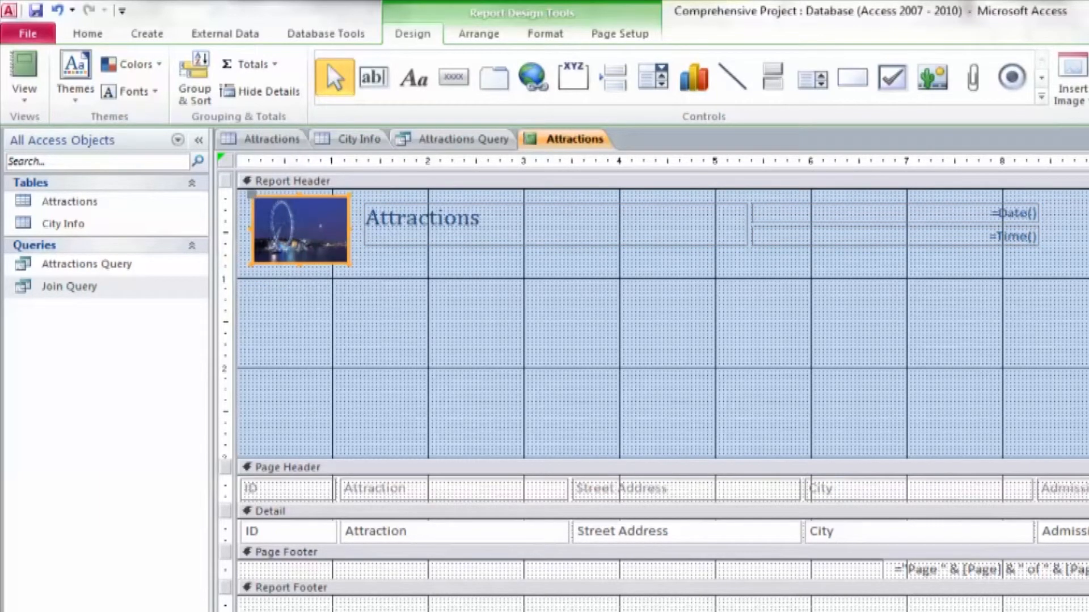
Reduce the report header section's height to just below the picture and display the report in Report view
click(225, 181)
click(287, 467)
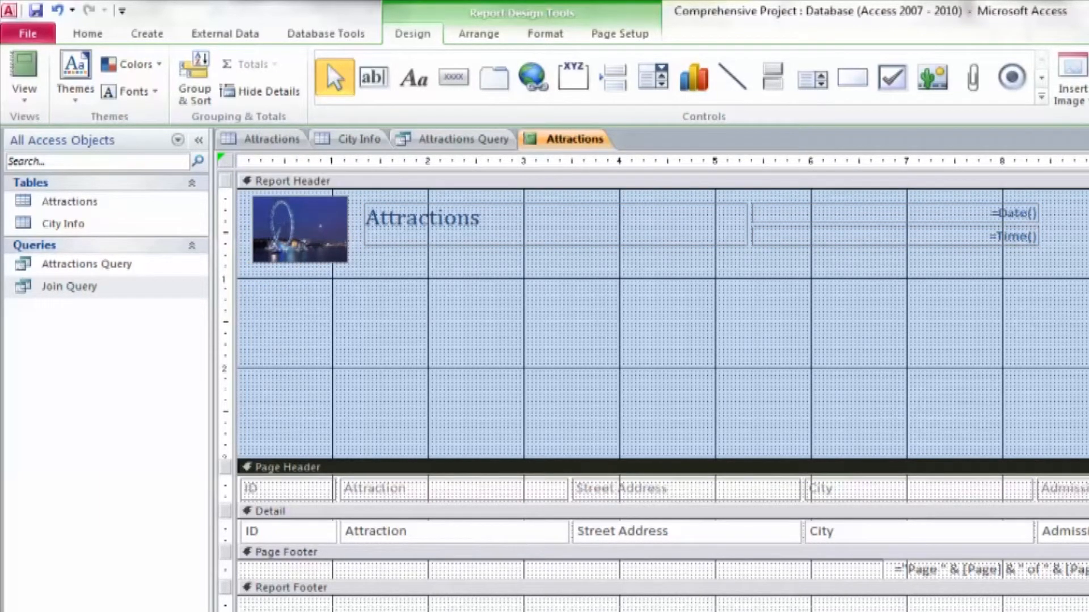
drag(287, 458, 287, 266)
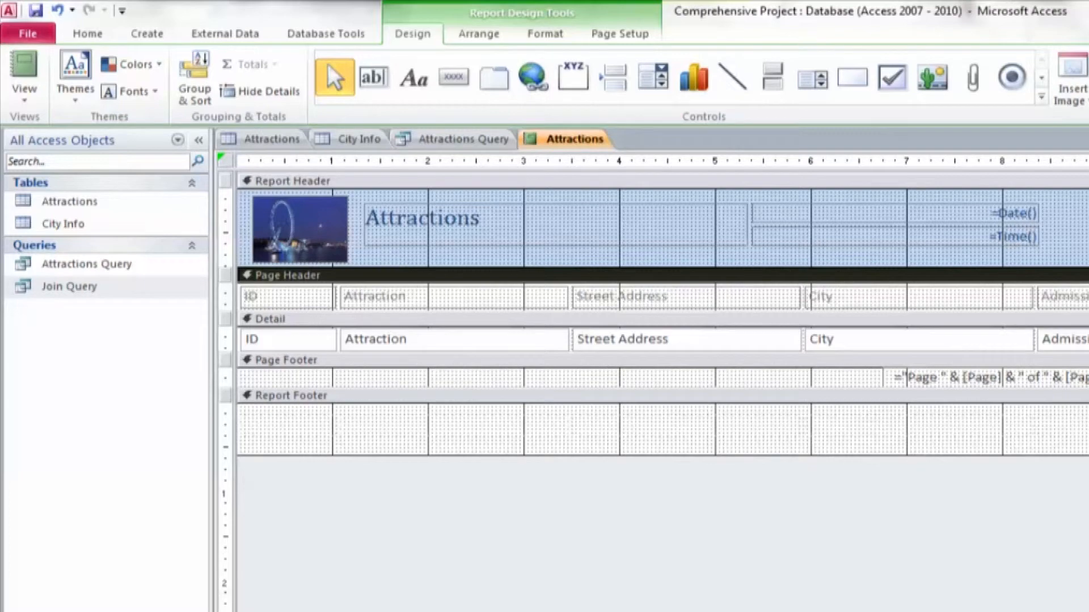
click(24, 65)
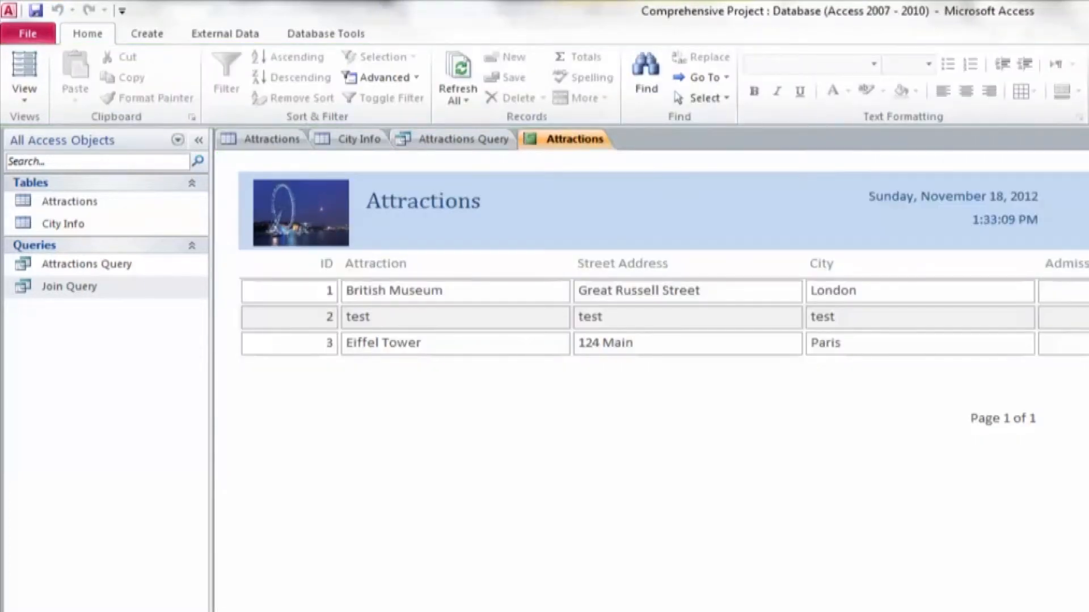
Return the report to Design view and set the report header's background to orange
click(24, 64)
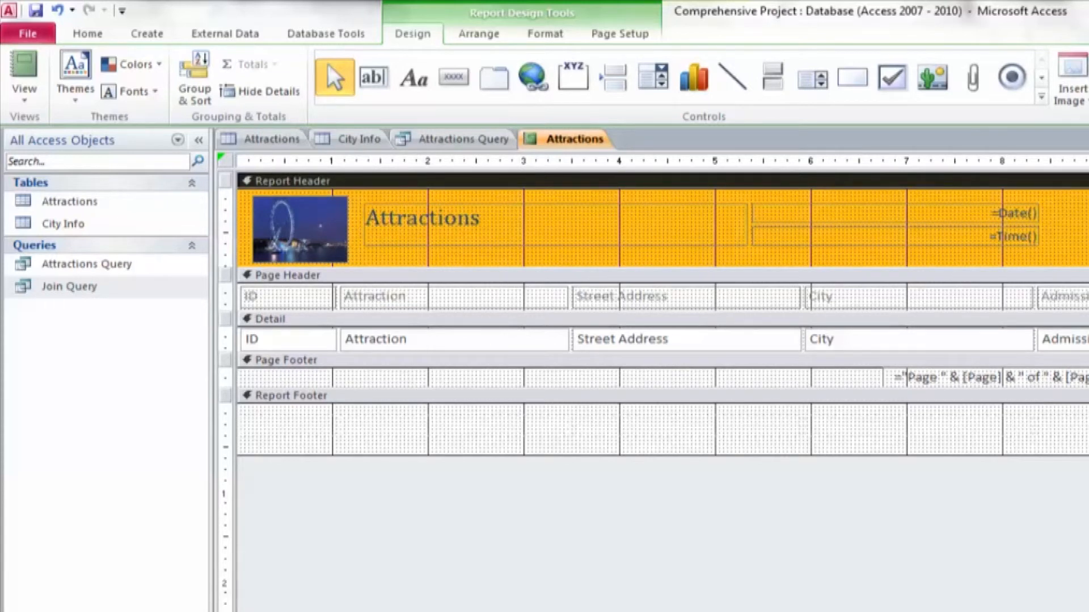
click(455, 427)
click(687, 427)
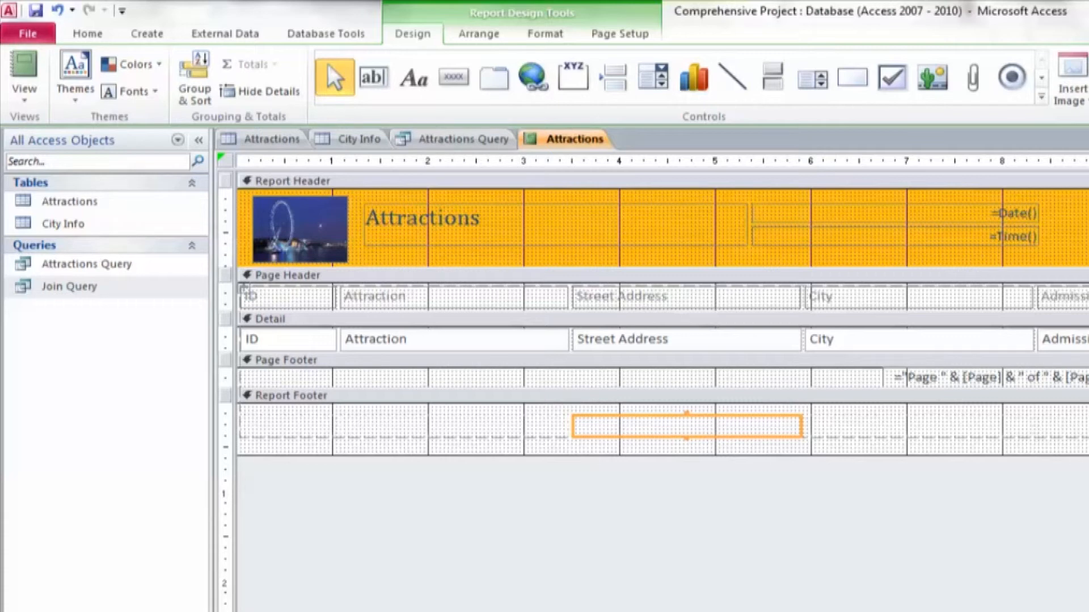
Change the font of the Attractions title in the report header to Broadway
click(422, 219)
double_click(422, 219)
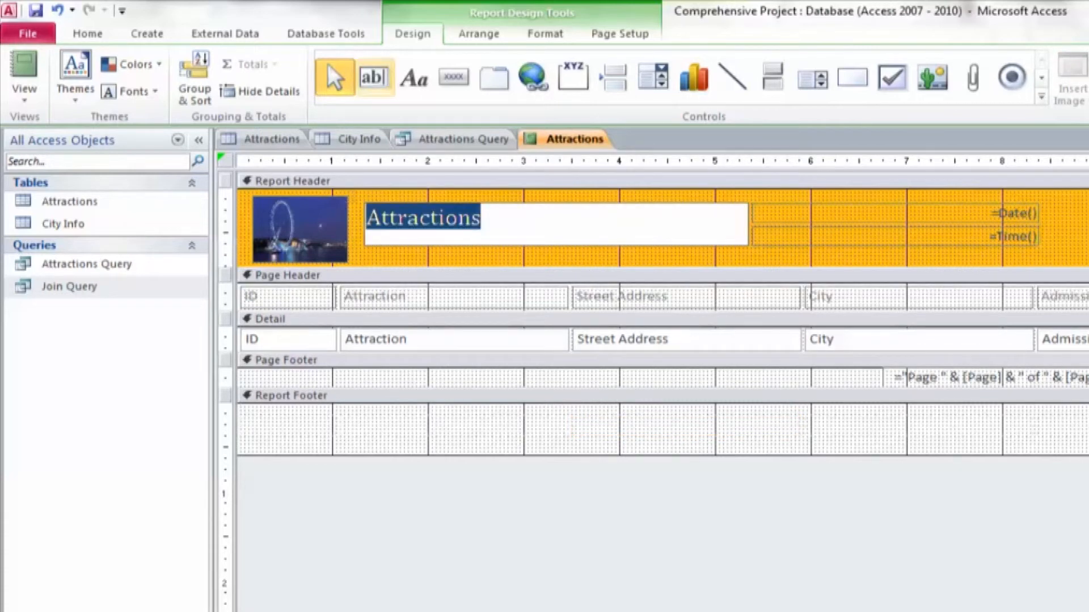
click(87, 33)
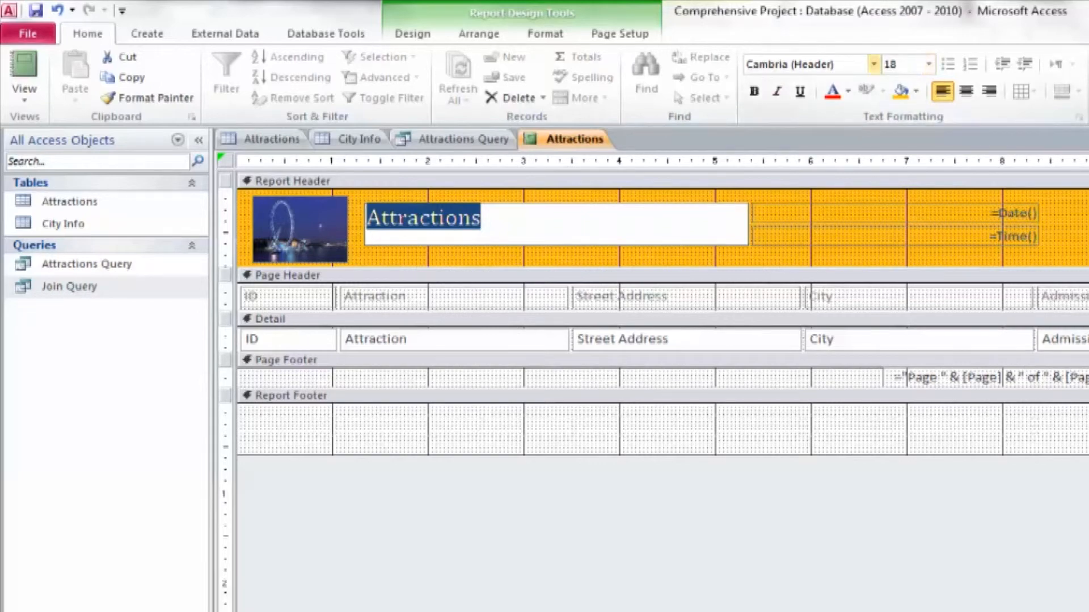
click(873, 64)
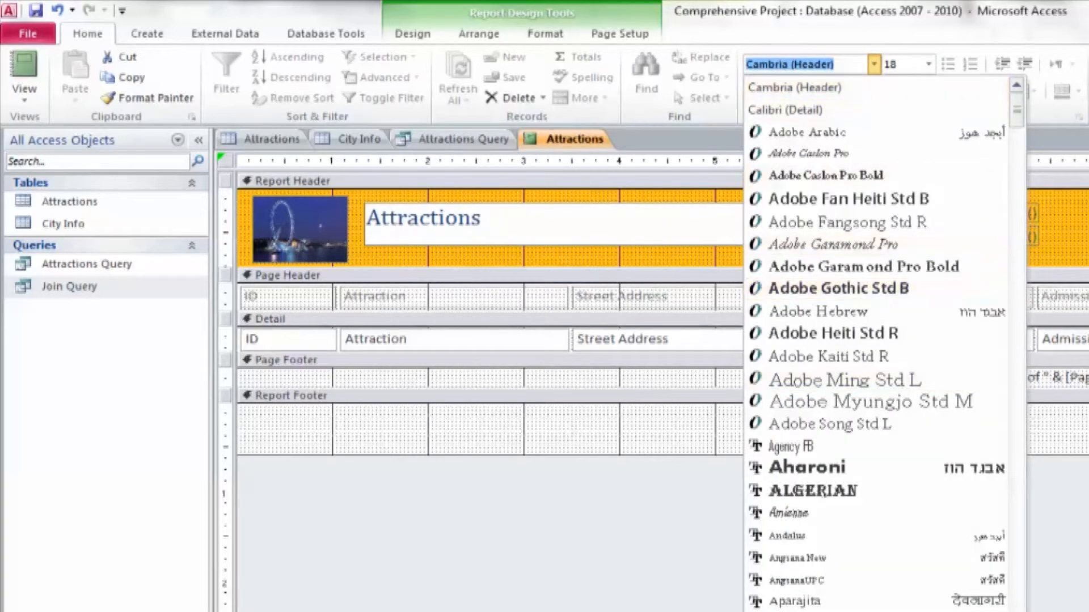
scroll(822, 468, down, 8)
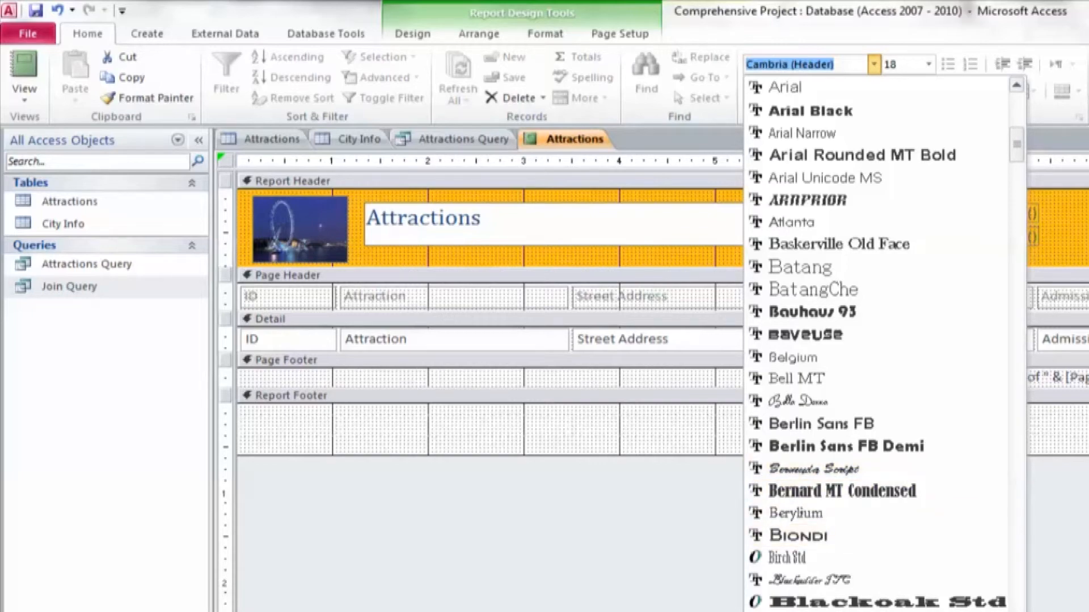
scroll(822, 378, down, 8)
click(817, 378)
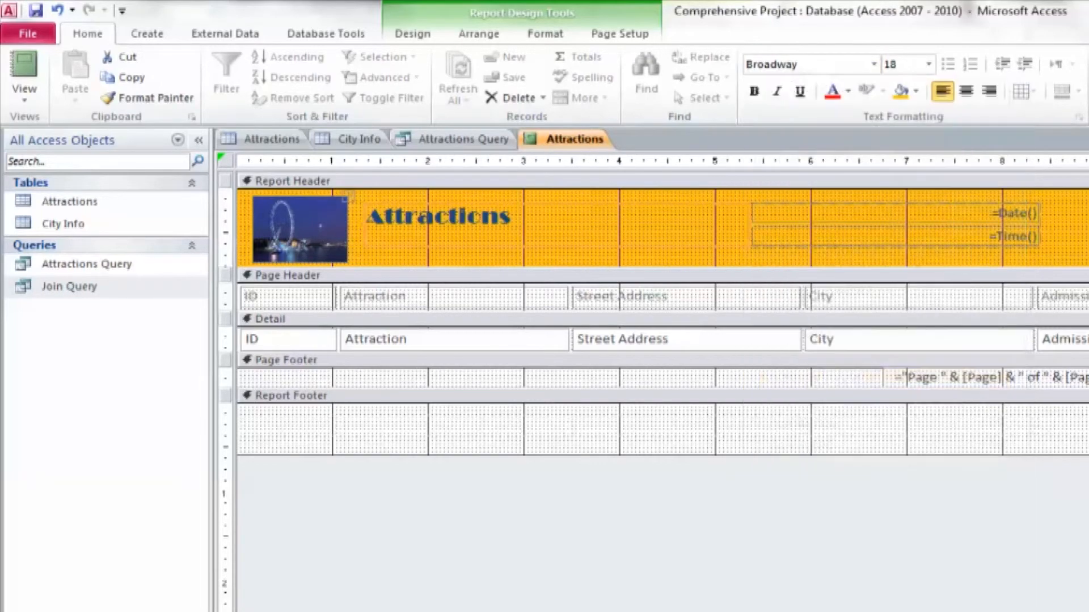
Set the Attractions title's font size to 28 and display the report in Report view
drag(512, 217, 367, 218)
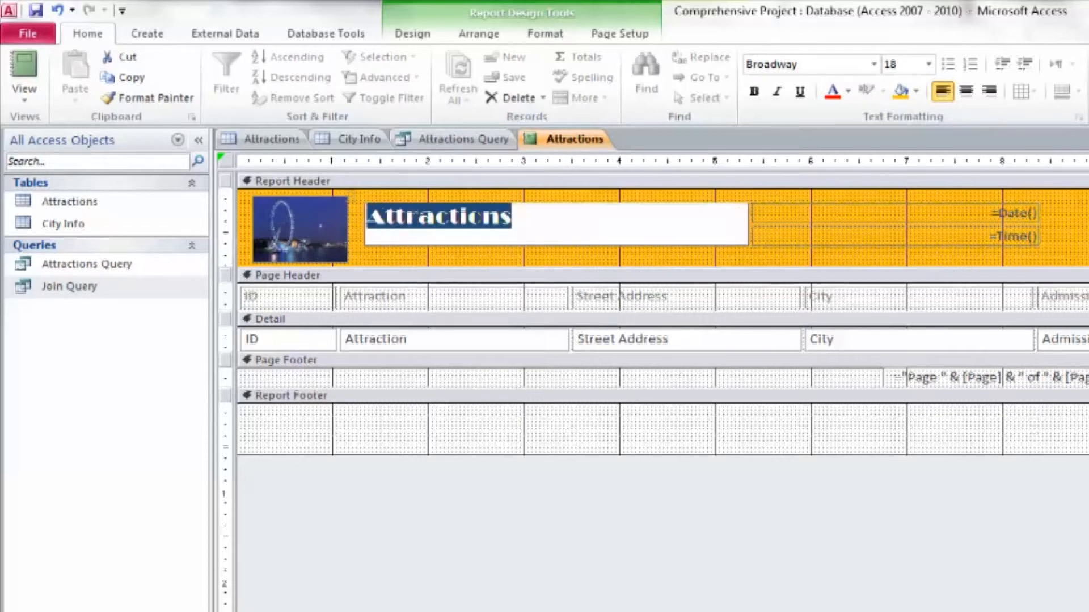
click(928, 65)
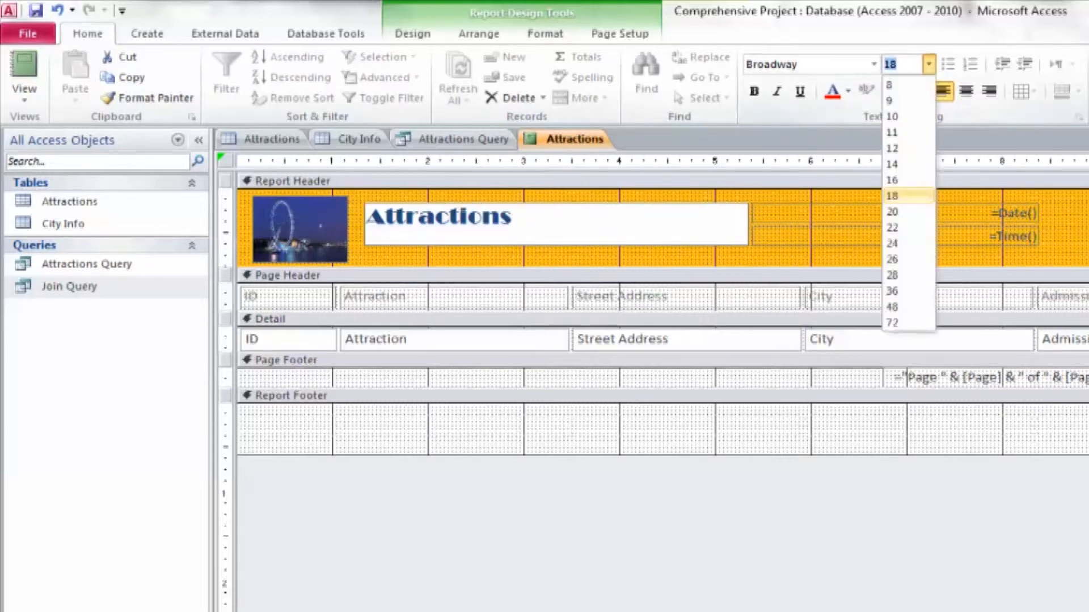
click(908, 275)
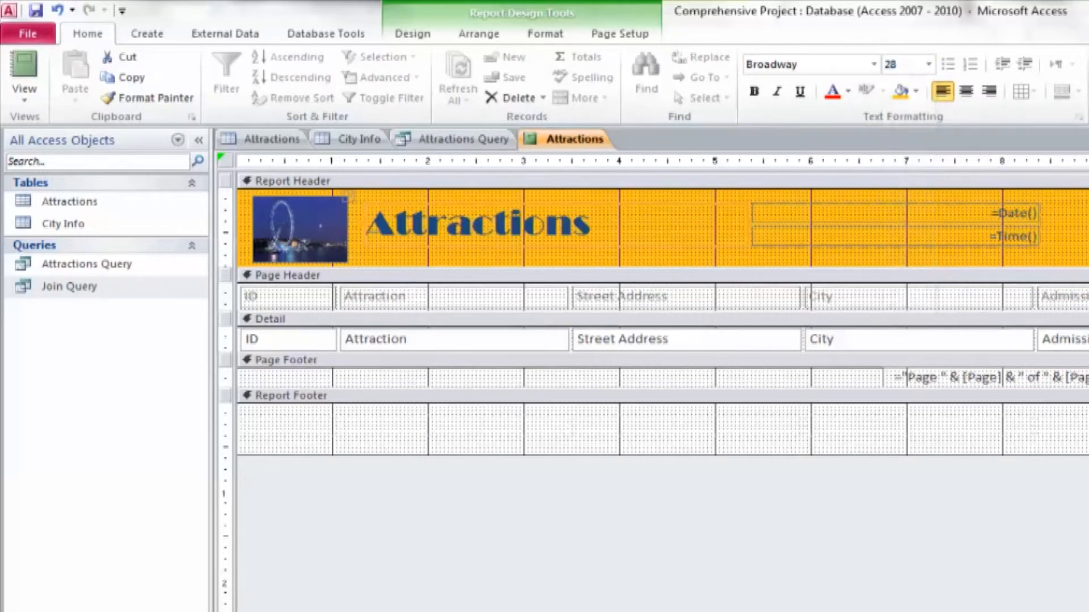
click(930, 214)
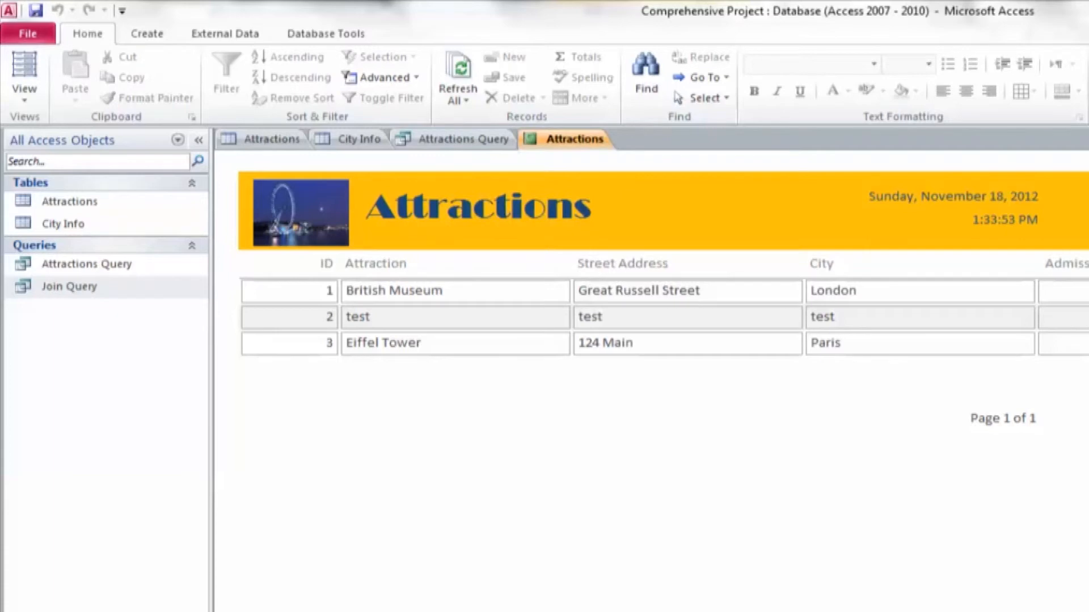
Delete the page number control from the page footer in Design view and display the report in Report view
double_click(1021, 418)
click(25, 65)
click(292, 396)
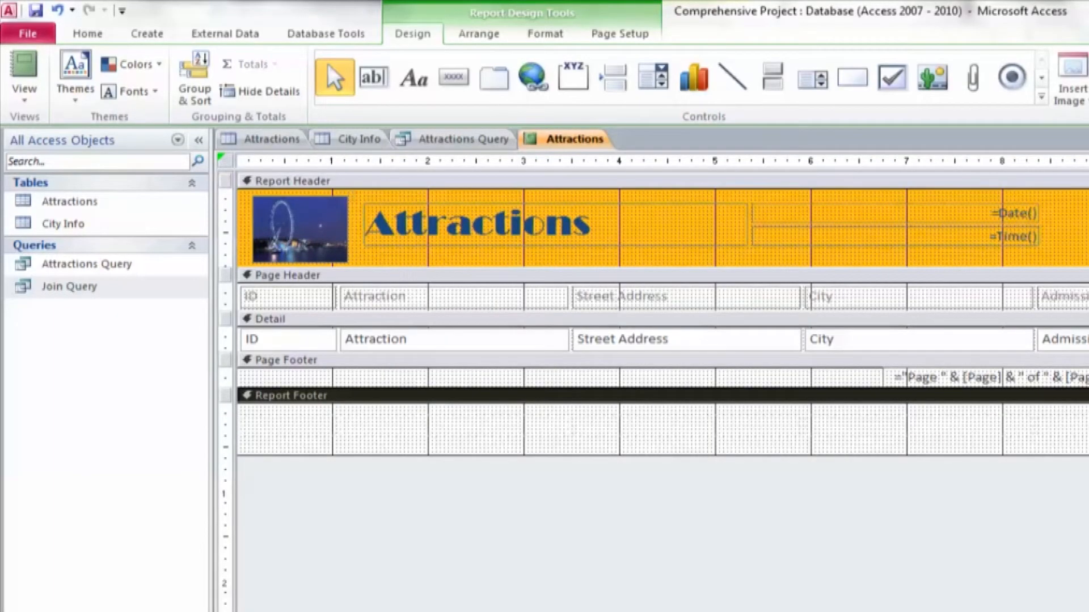
click(998, 377)
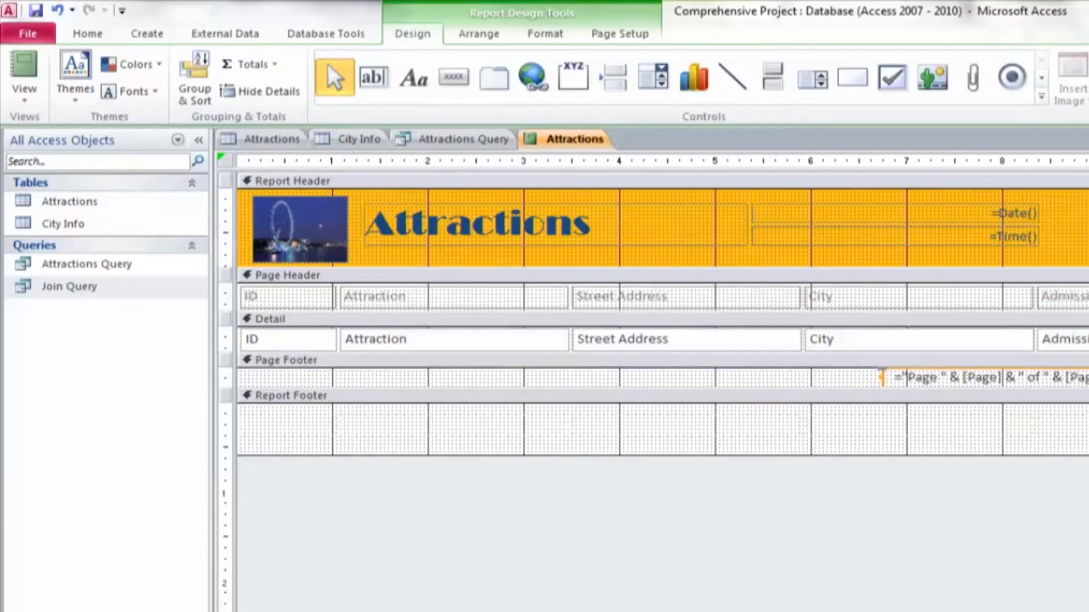
key(Delete)
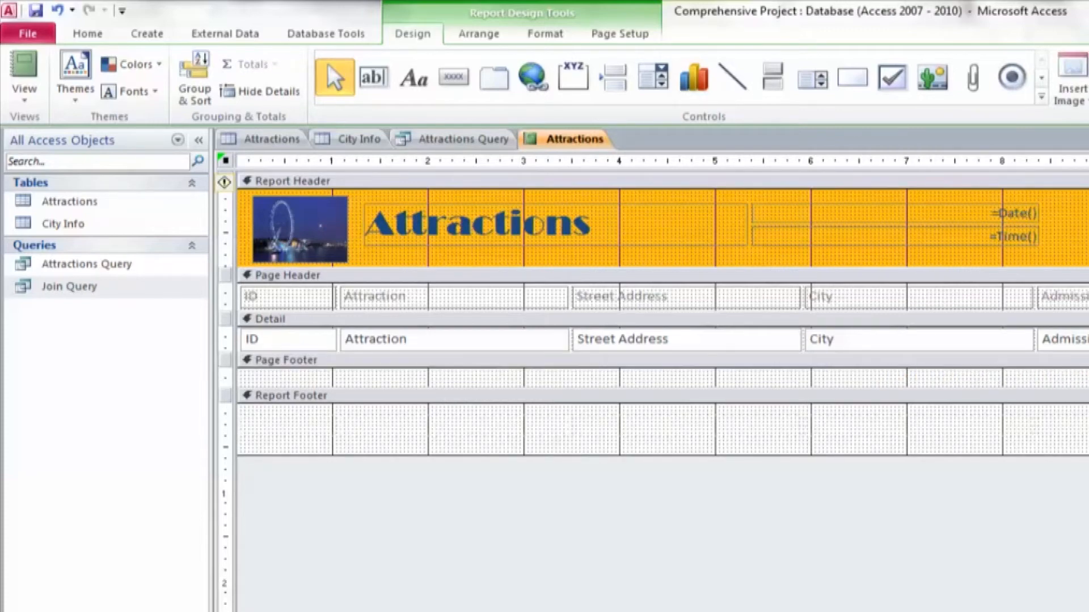
click(24, 65)
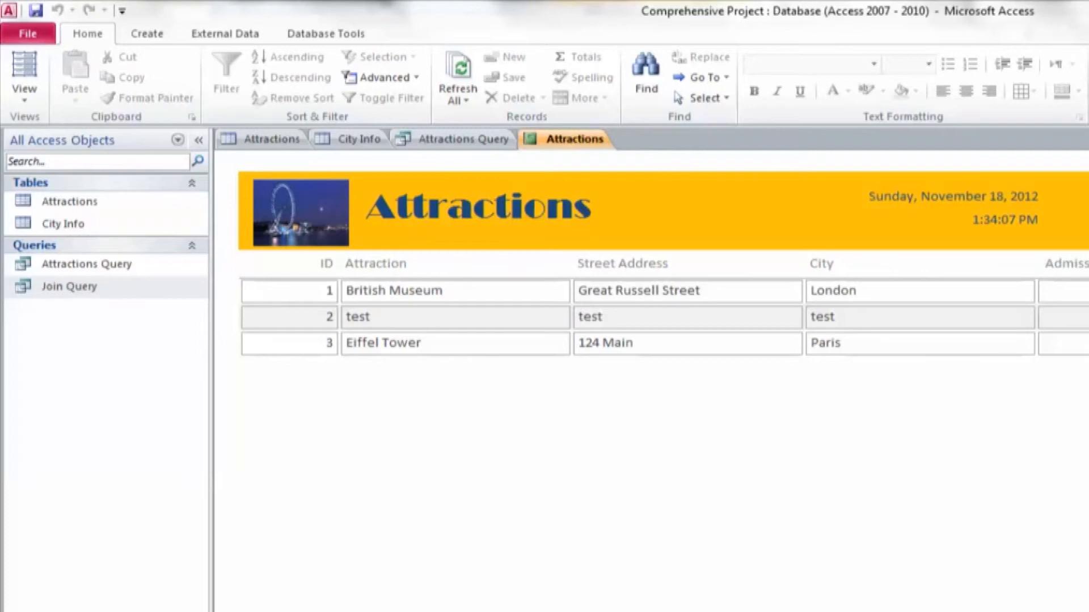
Close the report and save its design under the name Attractions
right_click(560, 139)
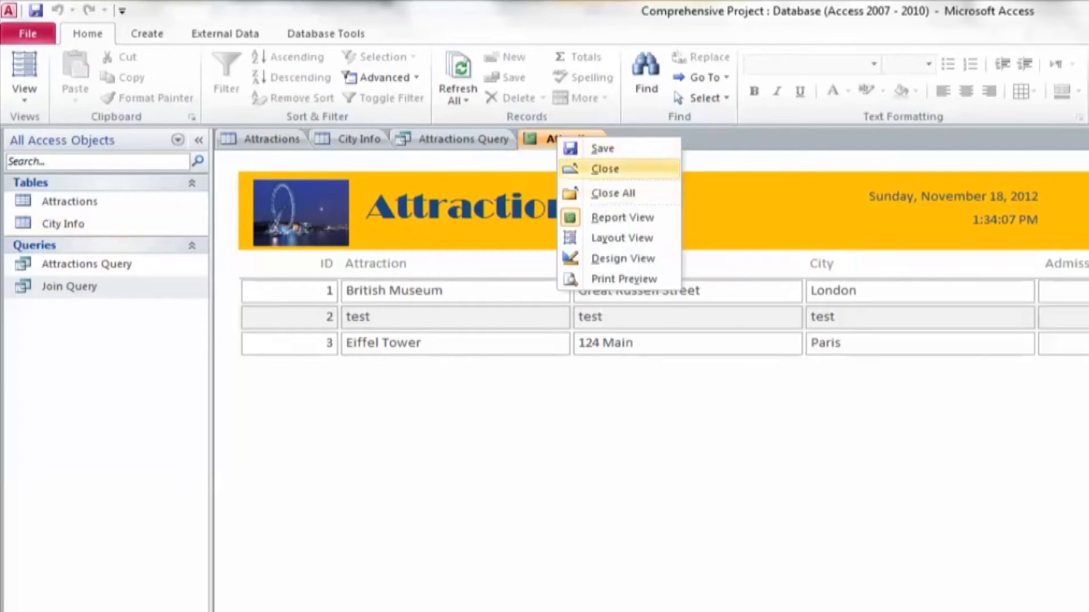
click(605, 169)
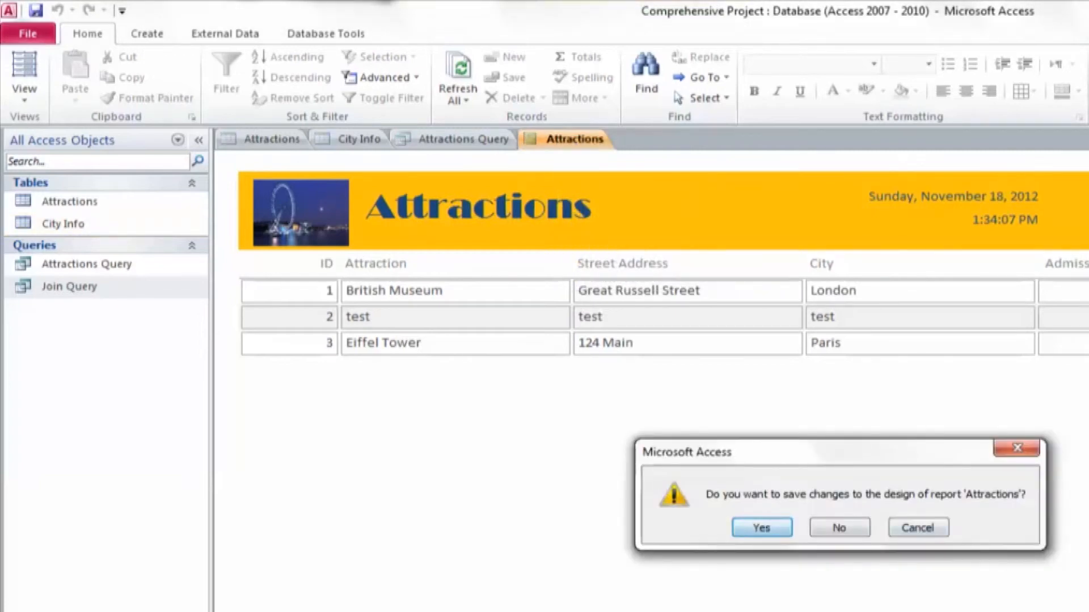
key(Return)
key(Return)
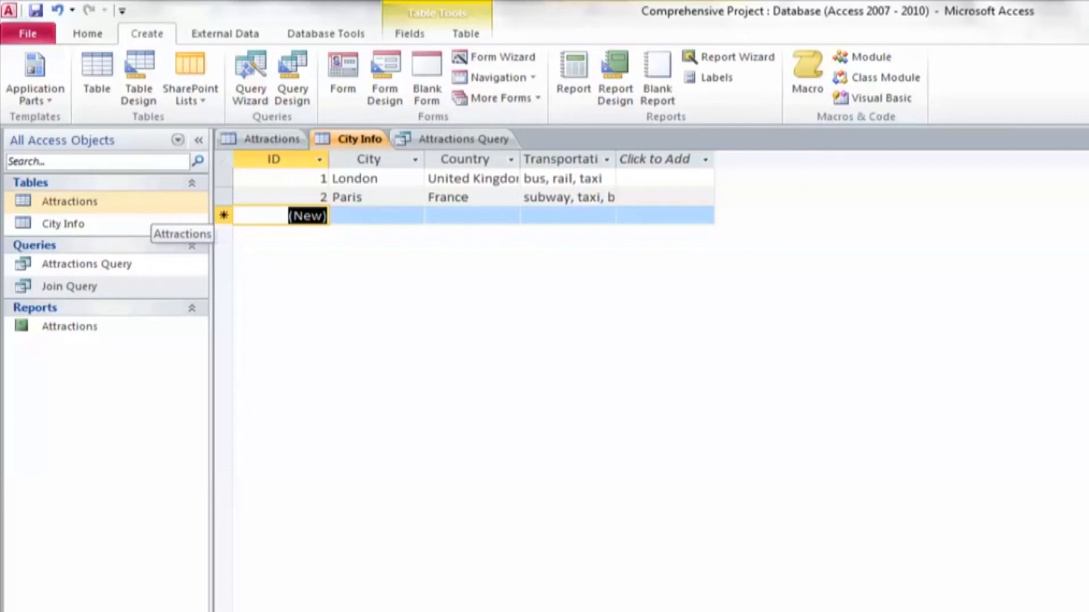
Open the Attractions table and the City Info table to review their records
click(150, 205)
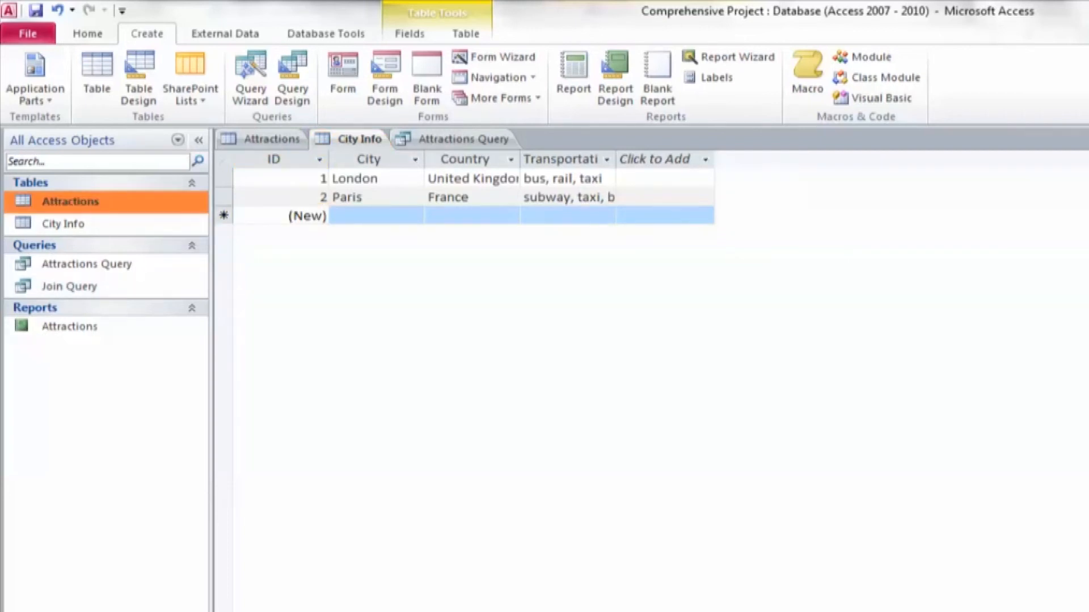
double_click(150, 205)
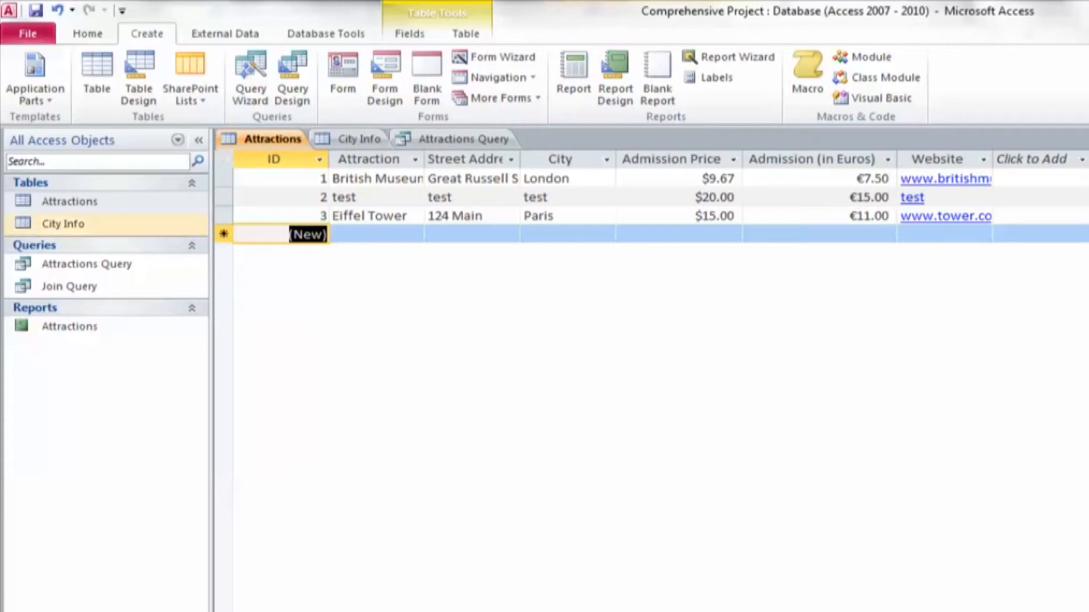
double_click(136, 225)
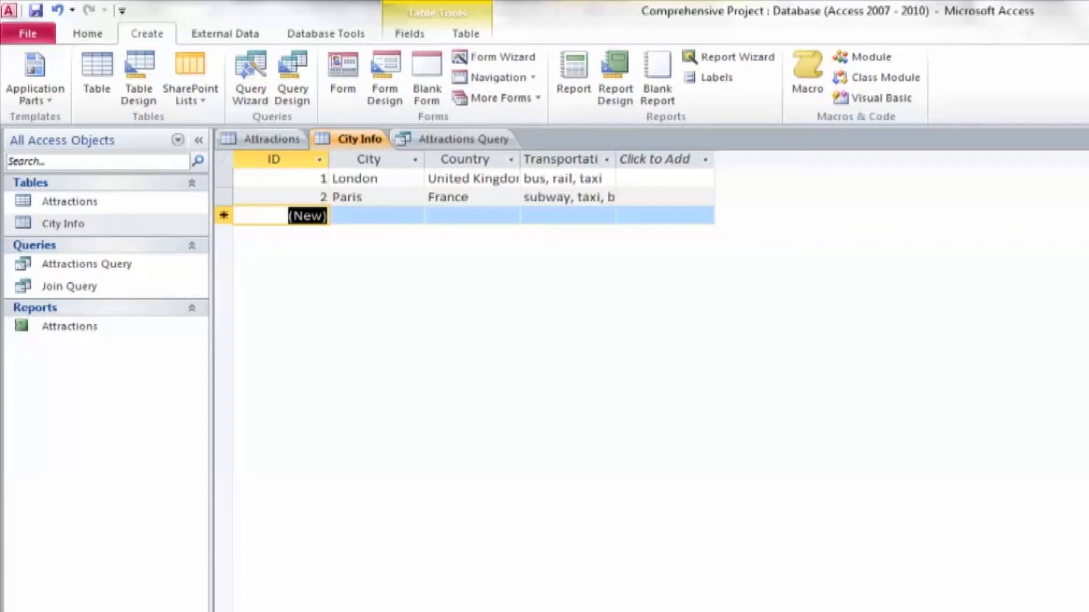
Select the ID column in the City Info table and open the Join Query to review its combined records
click(273, 159)
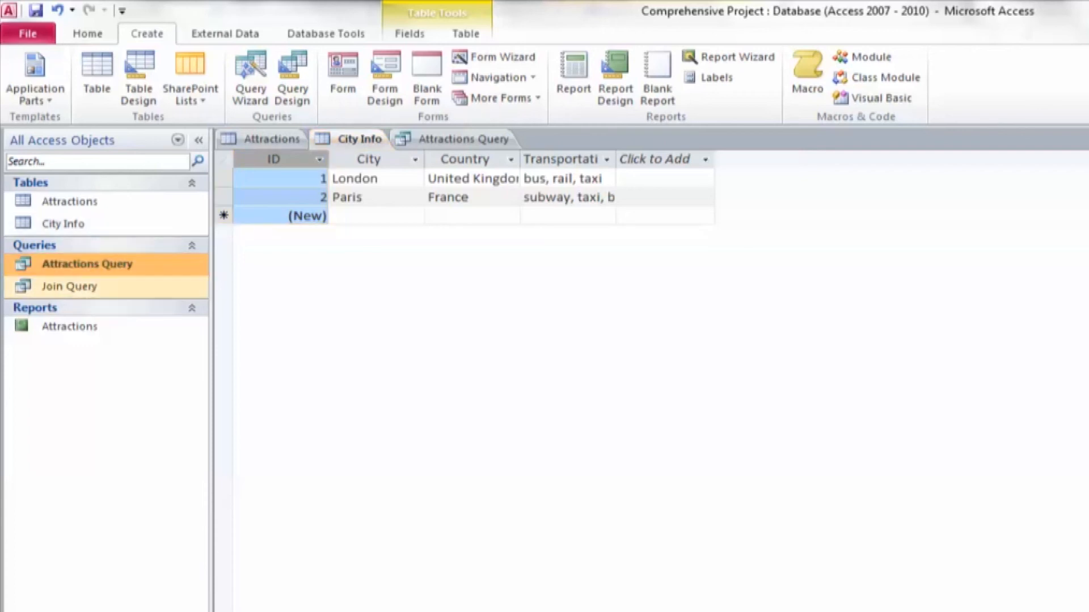
double_click(69, 286)
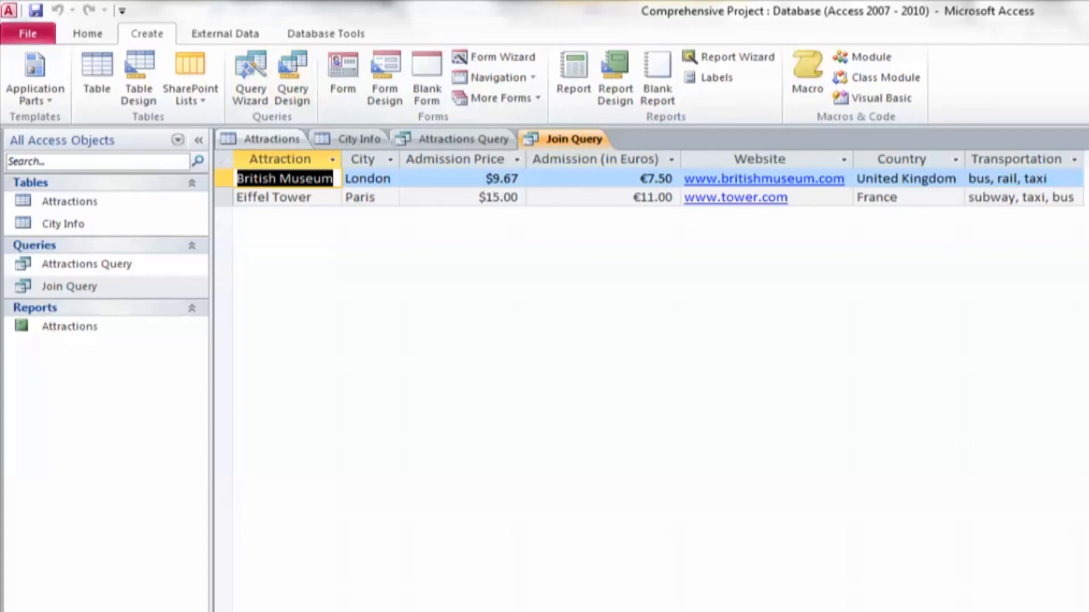
Review the relationship between the Attractions and City Info tables, close the Relationships view and open the Attractions Query
click(326, 33)
click(231, 73)
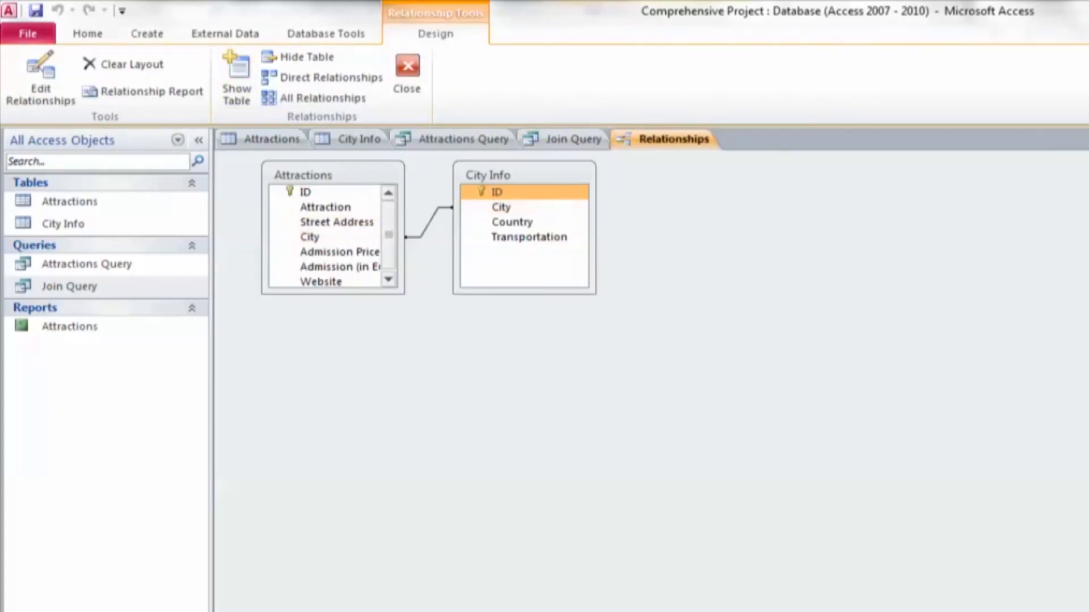
right_click(643, 138)
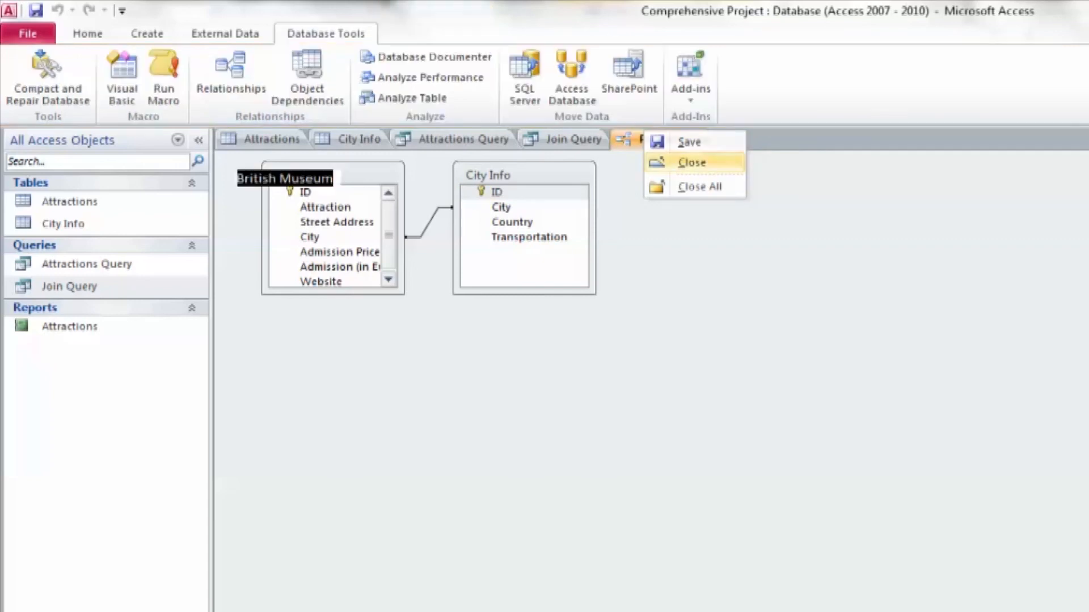
click(691, 162)
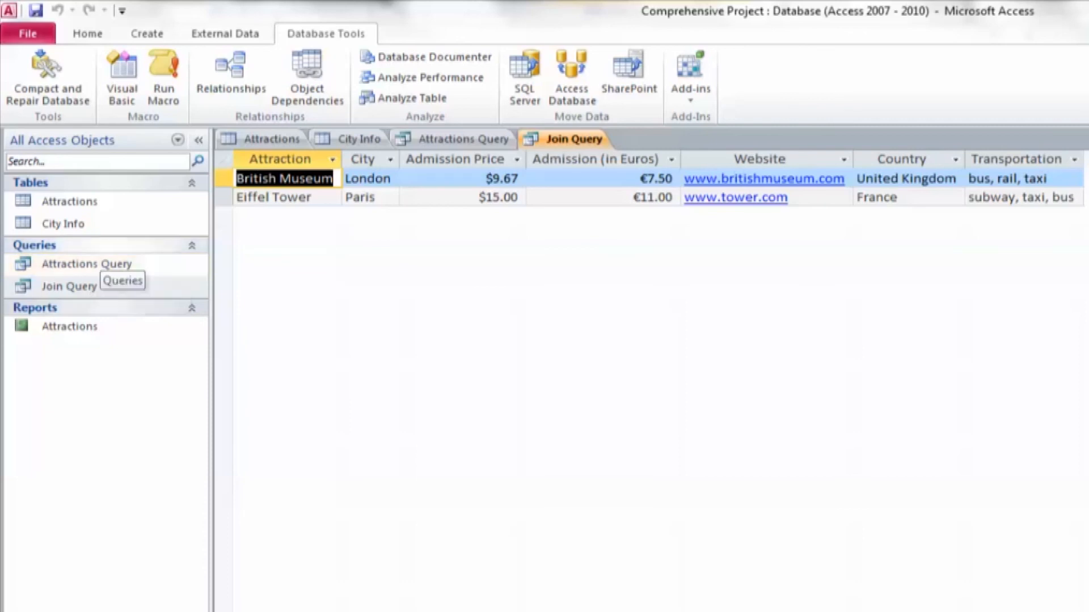
double_click(85, 264)
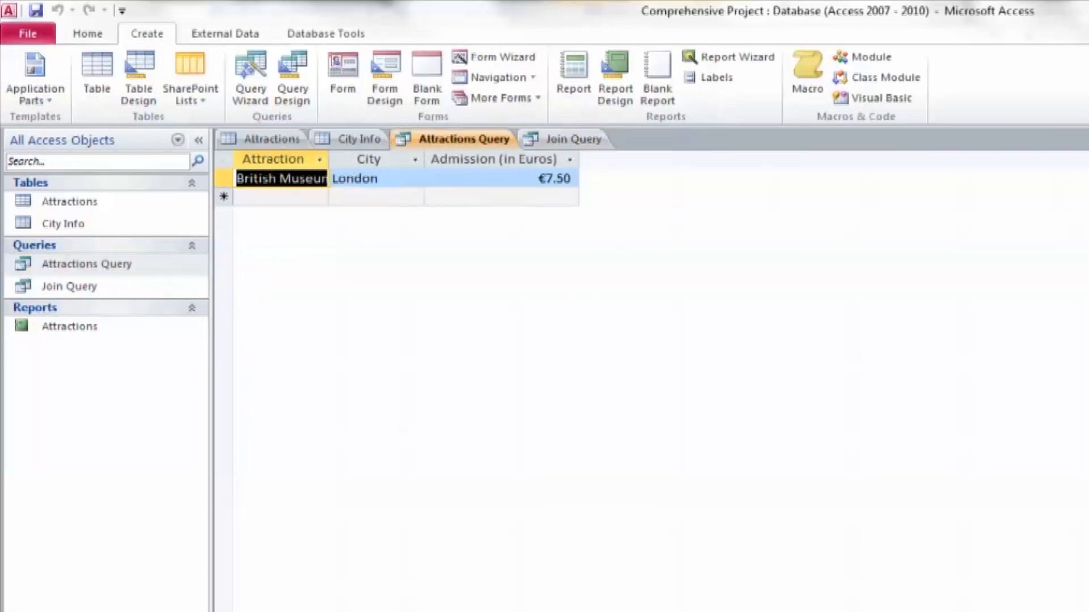